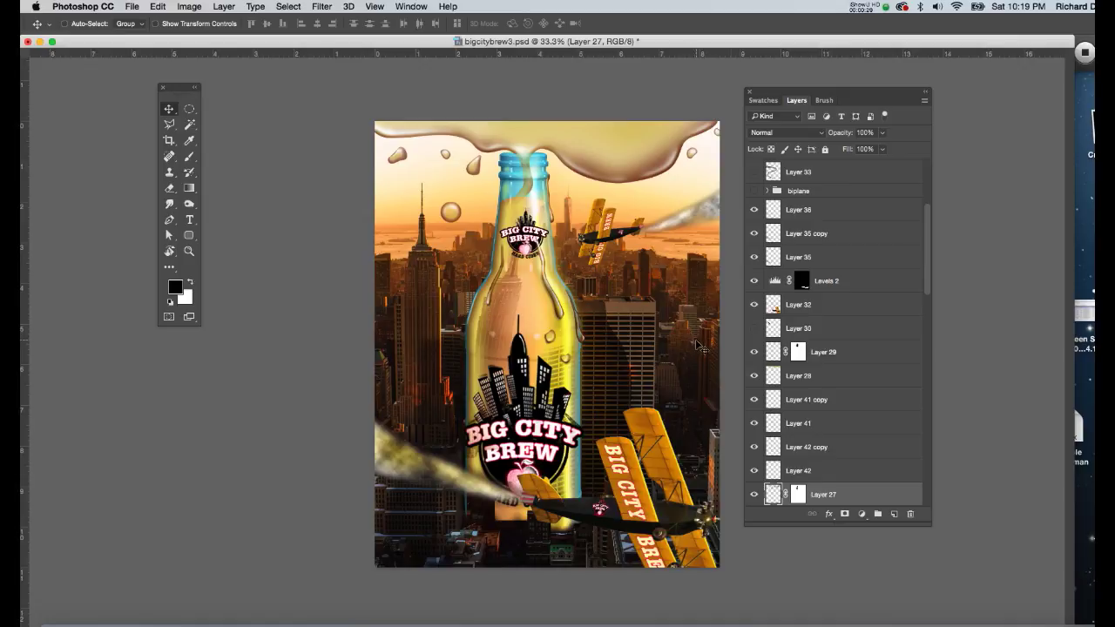
# Add a new empty layer above Layer 15 and name it 'condensation'
pyautogui.scroll(1, 926, 279)
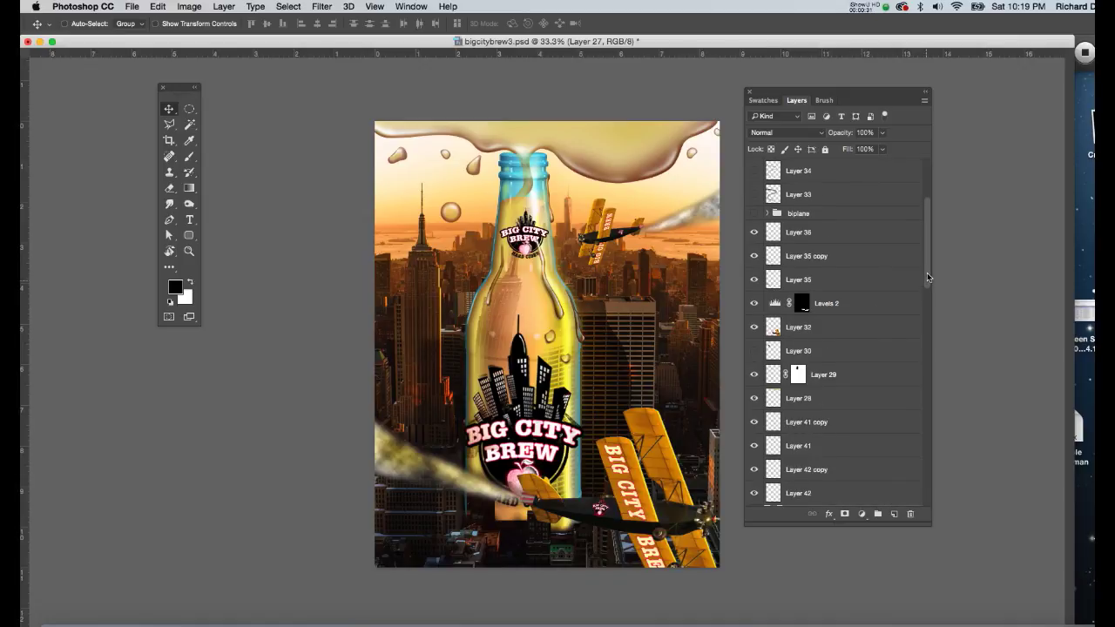
pyautogui.moveTo(926, 272); pyautogui.dragTo(919, 363)
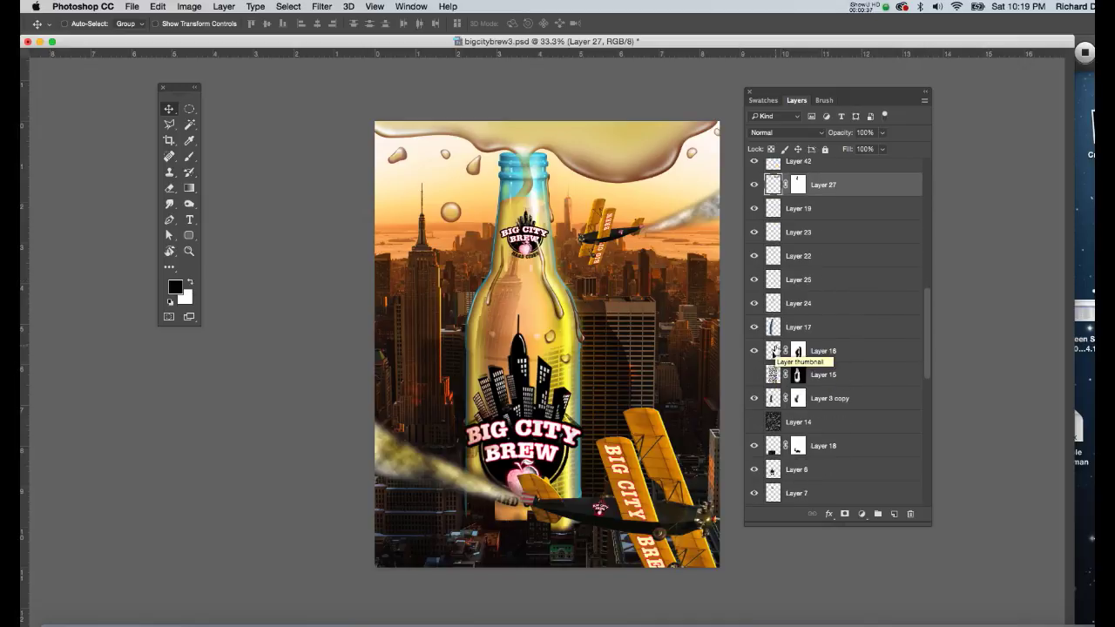
pyautogui.click(773, 375)
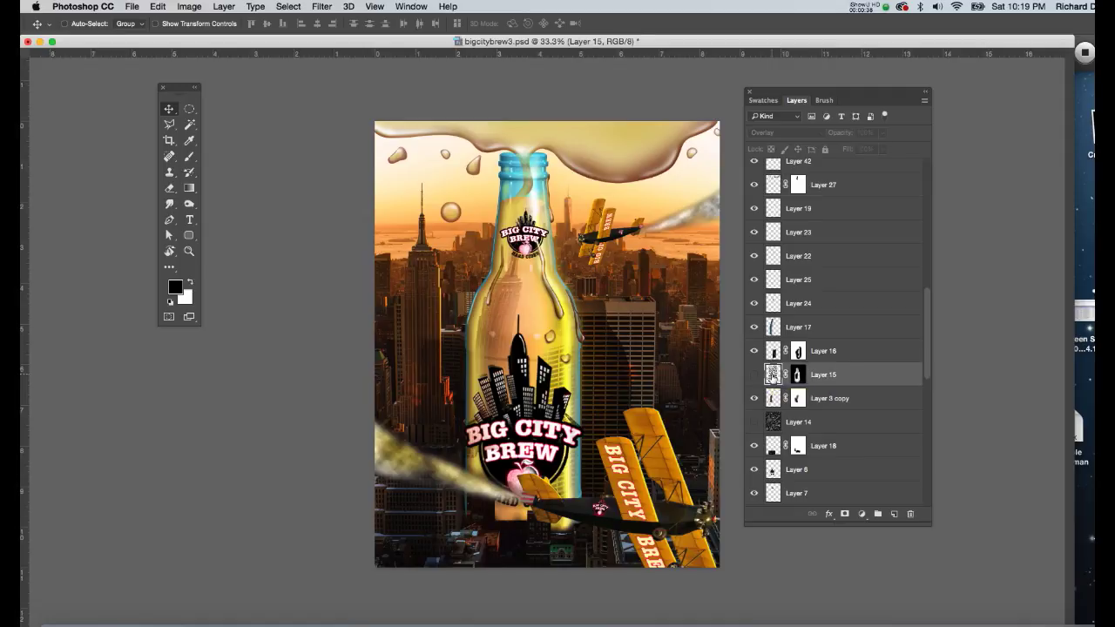
pyautogui.click(894, 517)
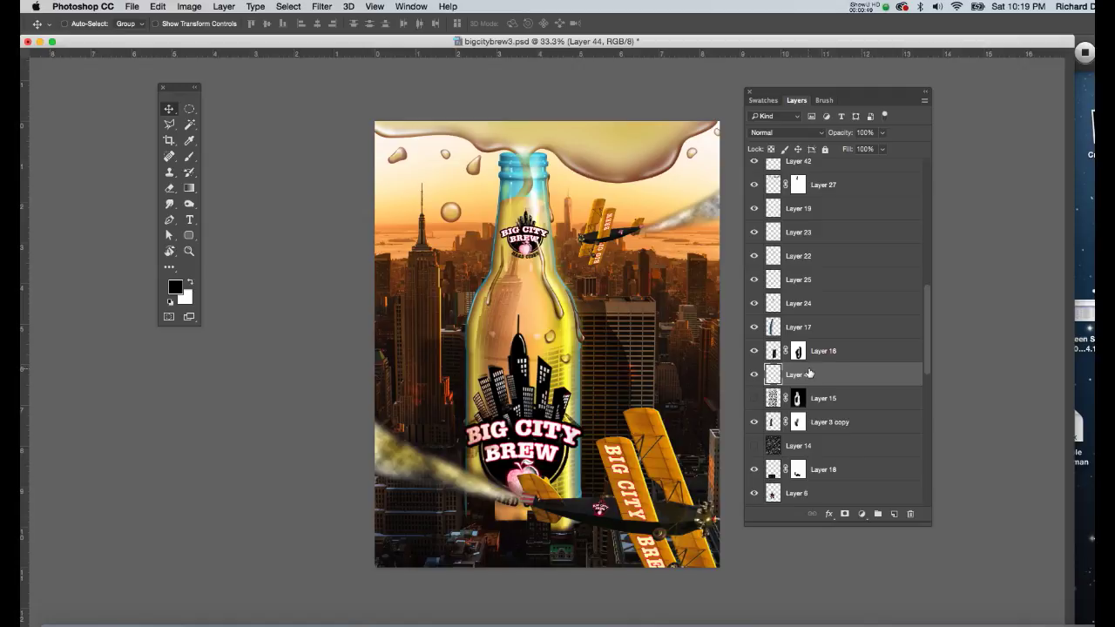
pyautogui.write('condensation')
pyautogui.press('Return')
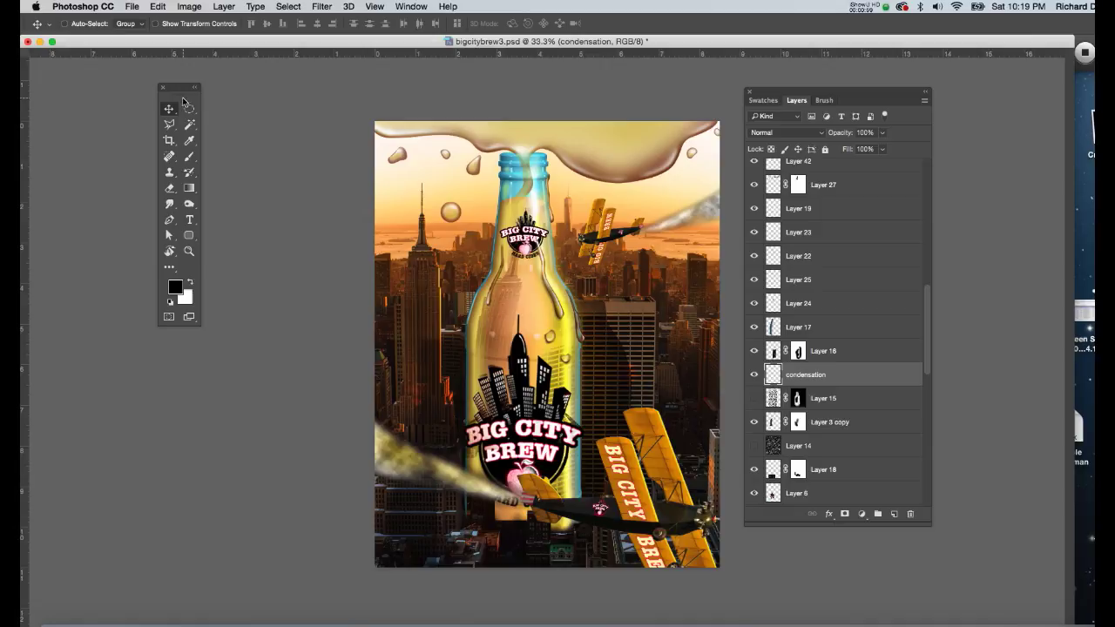
pyautogui.moveTo(180, 90); pyautogui.dragTo(309, 93)
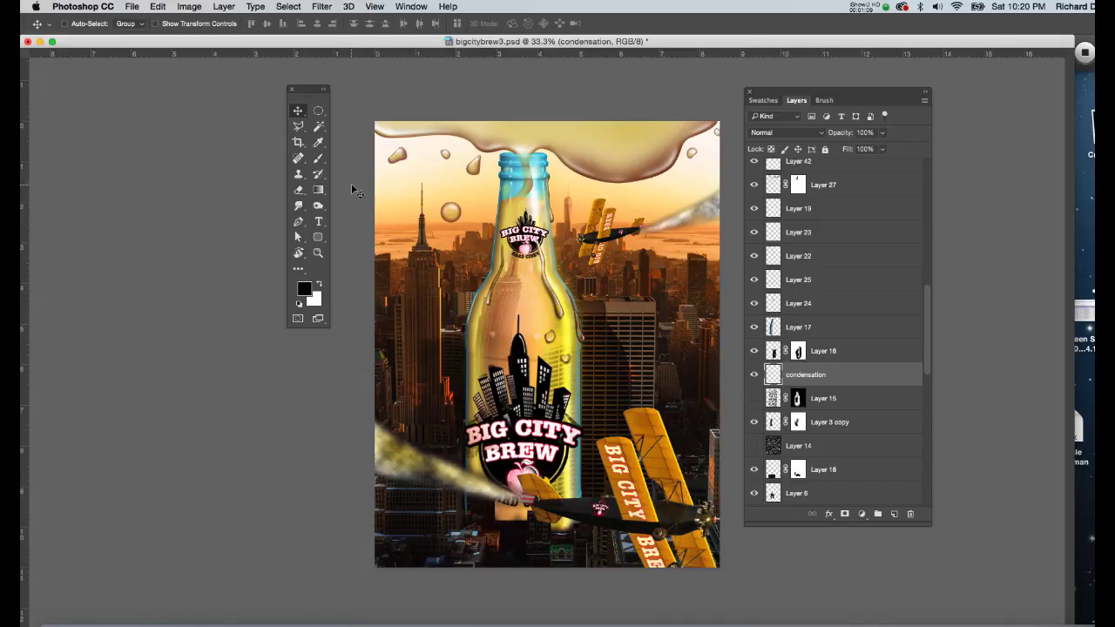
# Use the Paint Bucket tool to fill the condensation layer with solid black
pyautogui.click(320, 191)
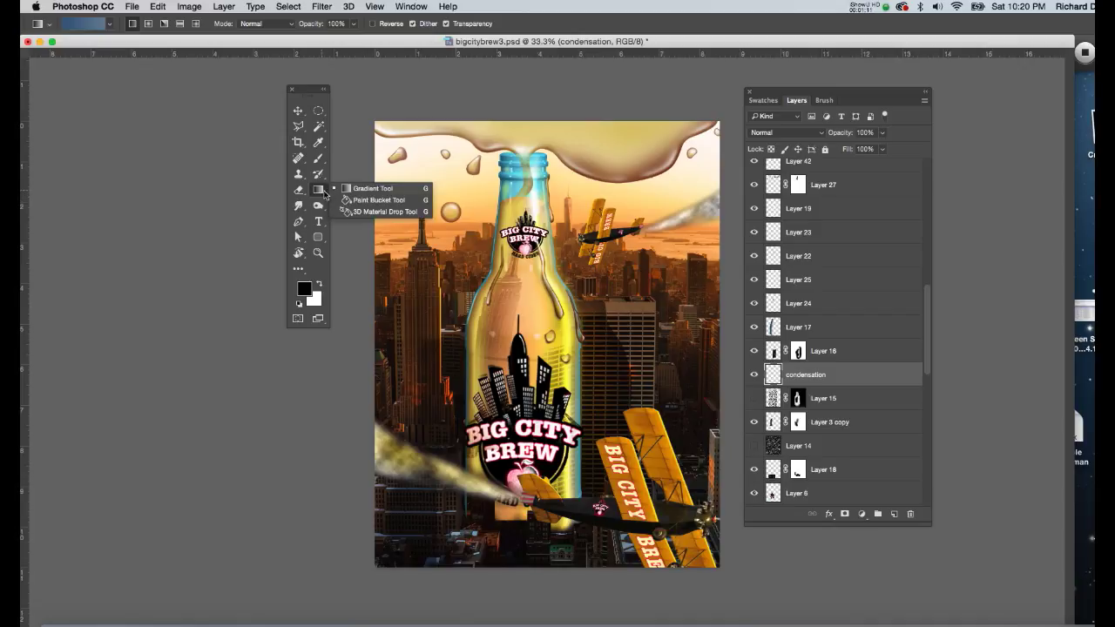
pyautogui.click(350, 200)
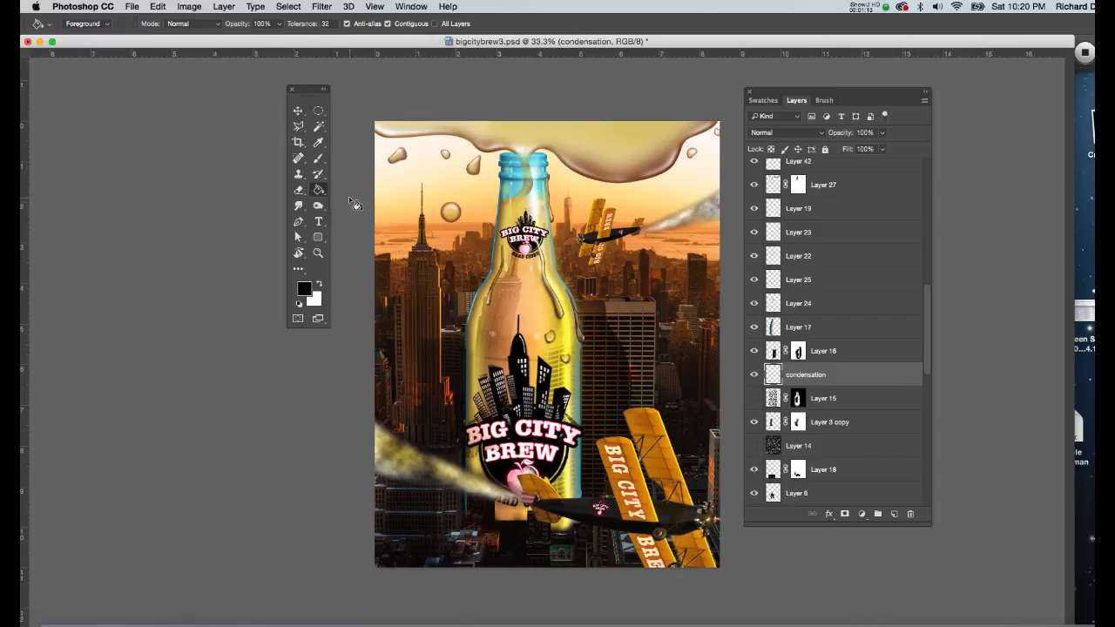
pyautogui.click(419, 196)
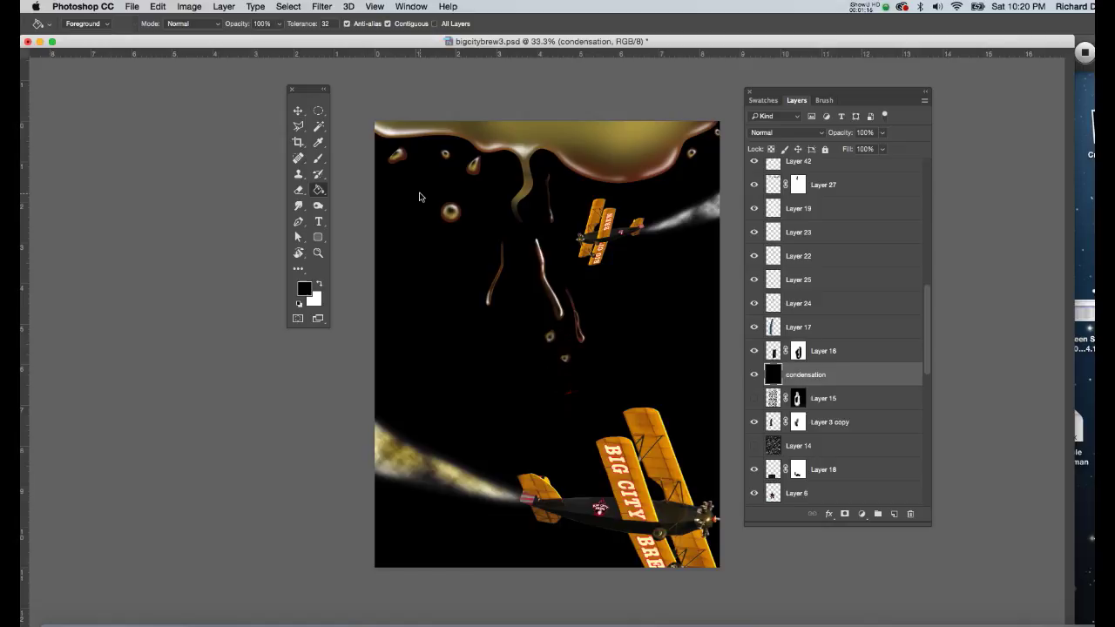
pyautogui.press('super+z')
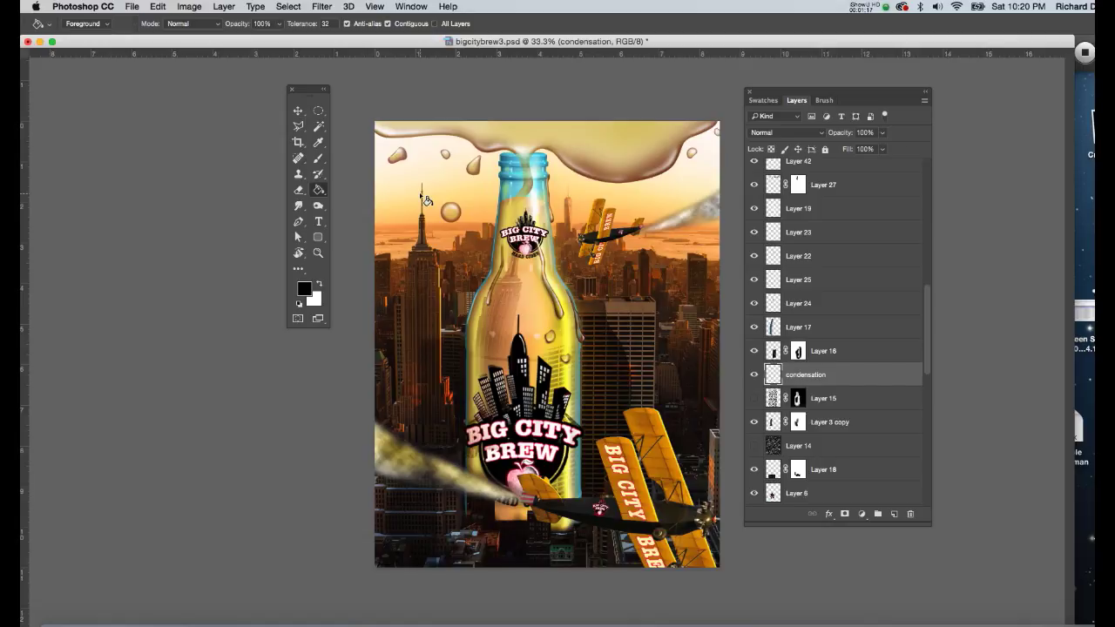
pyautogui.click(420, 197)
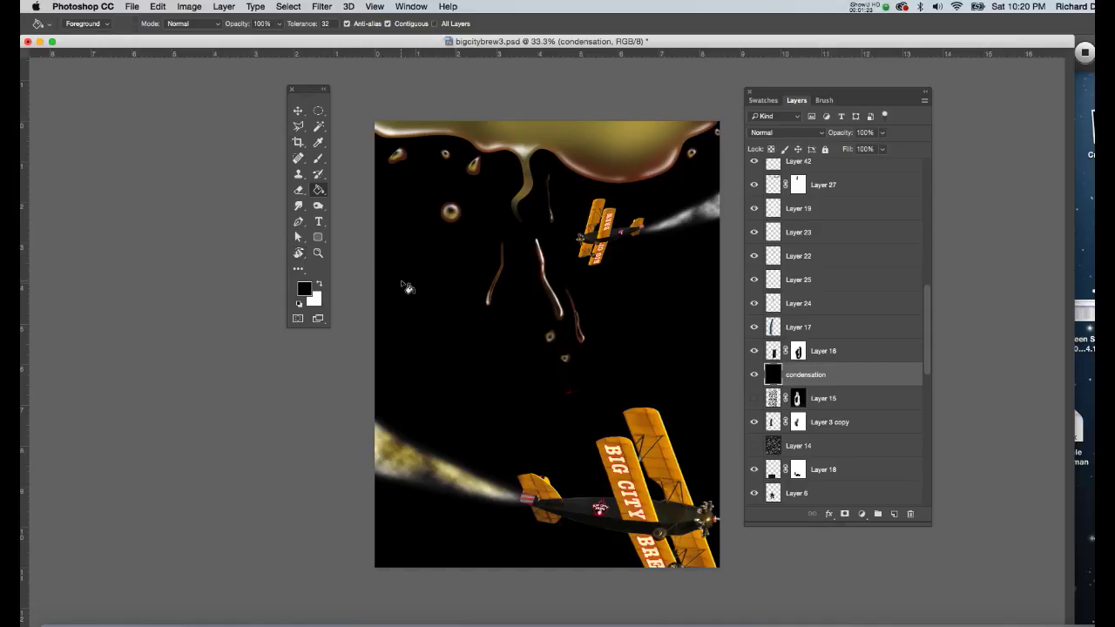
# Render Difference Clouds onto the black condensation layer
pyautogui.click(322, 7)
pyautogui.moveTo(344, 212)
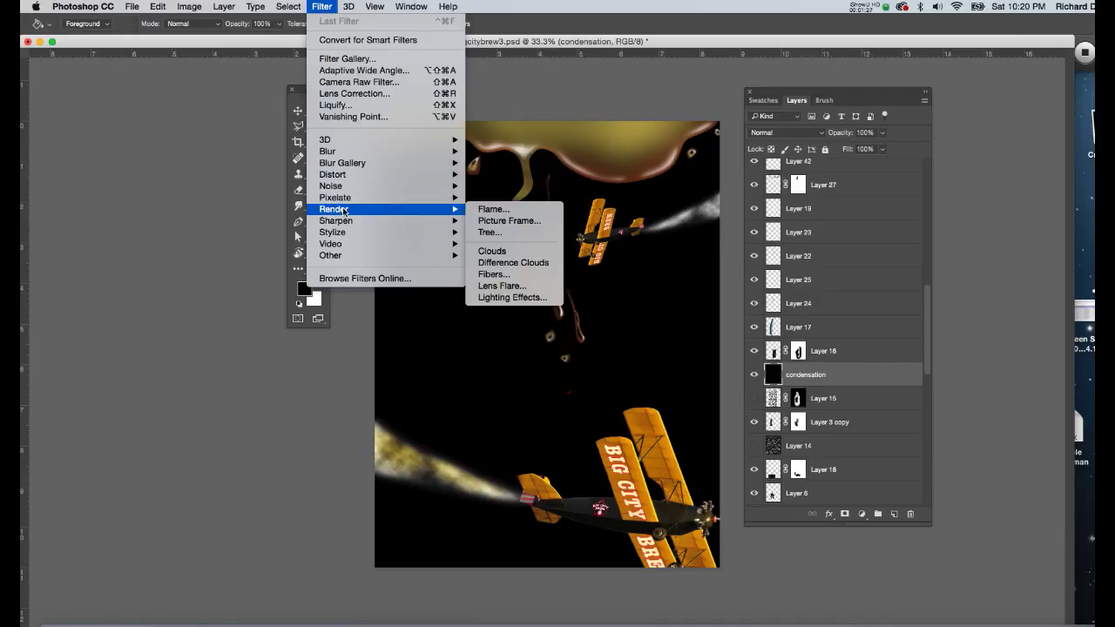
pyautogui.click(540, 262)
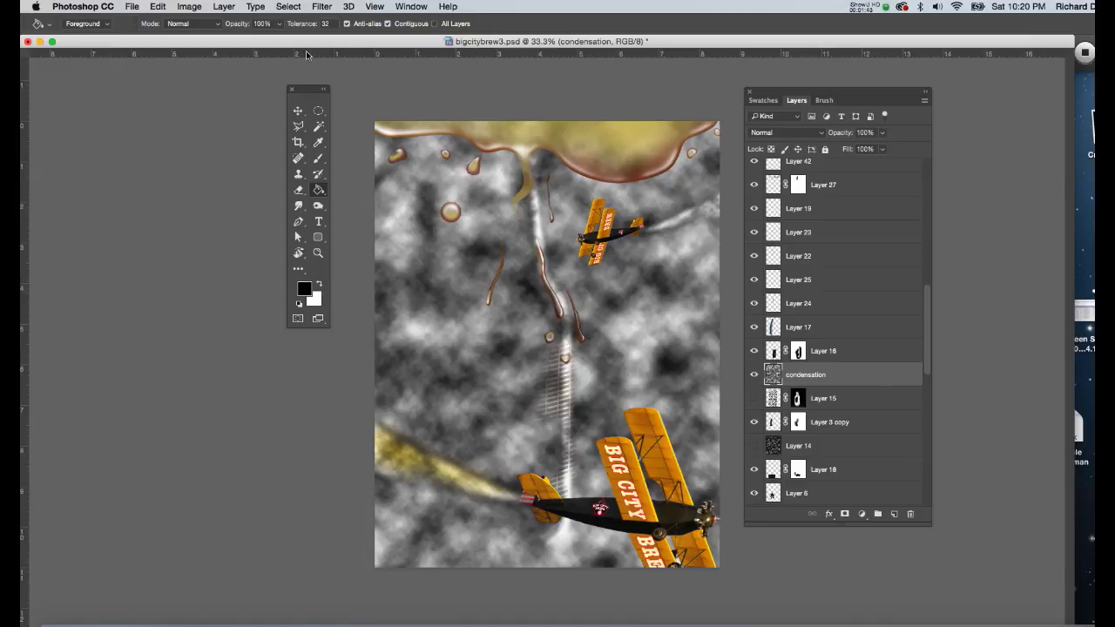
# Reapply Difference Clouds several times until a dark, veined pattern appears
pyautogui.click(322, 7)
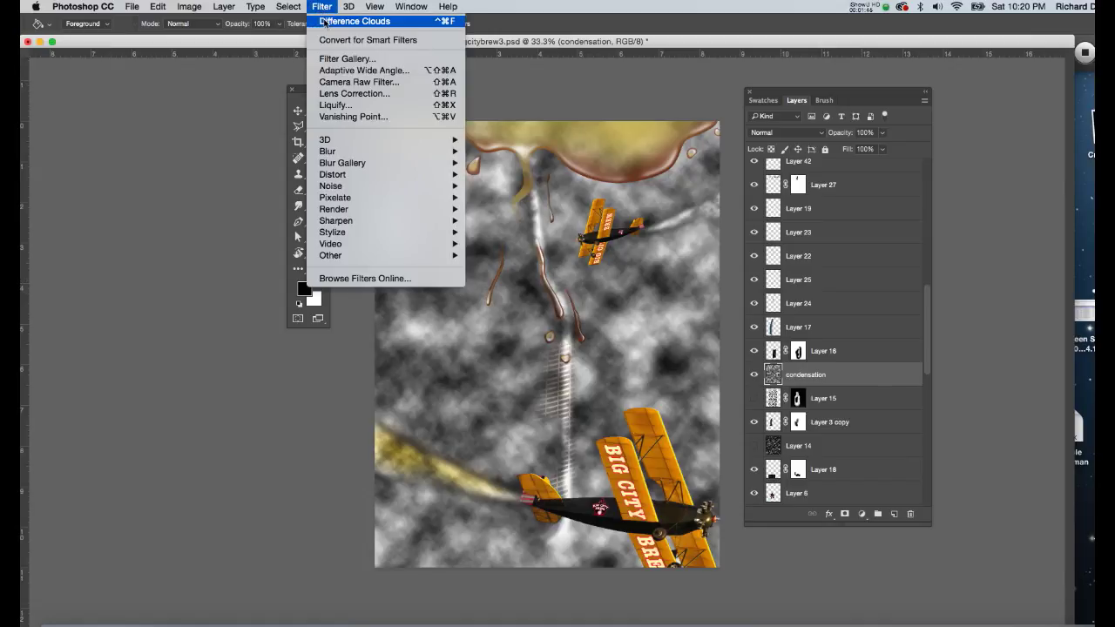
pyautogui.click(326, 21)
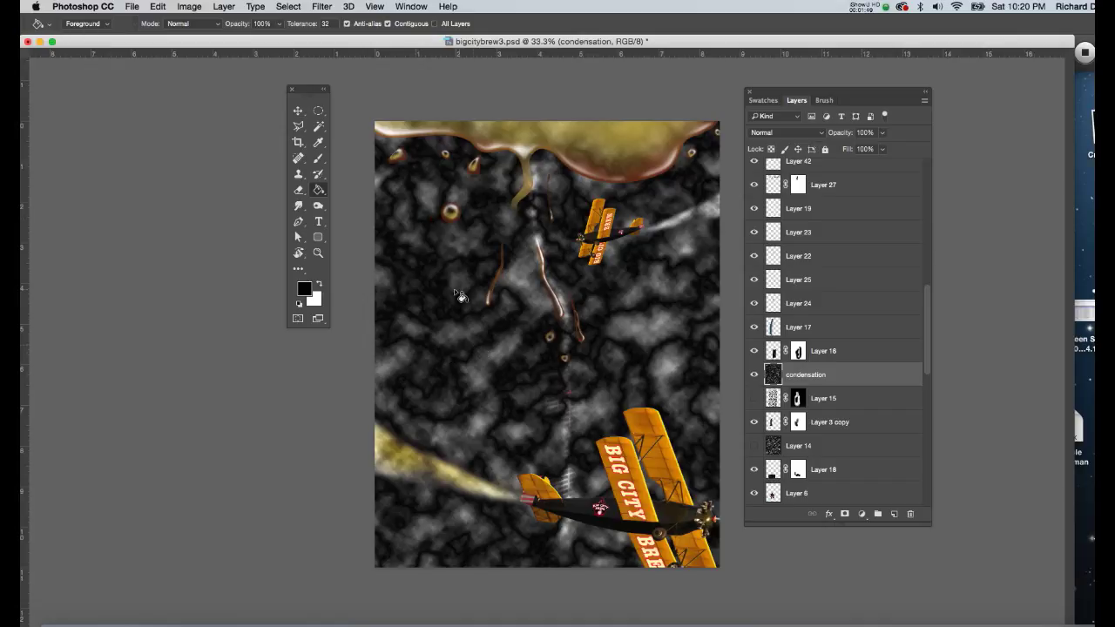
pyautogui.click(323, 7)
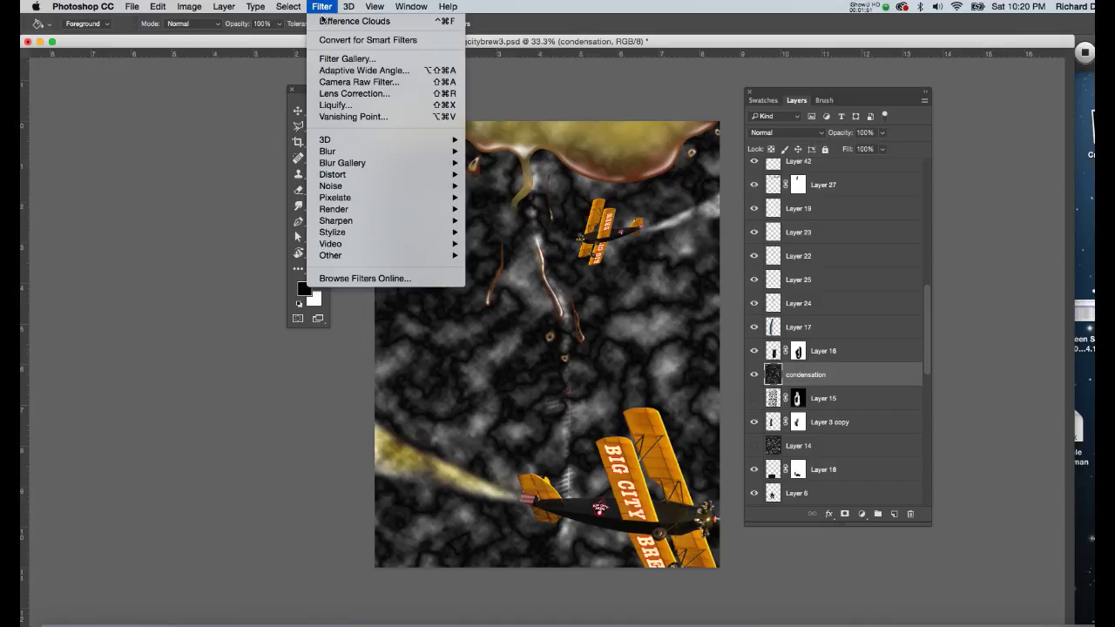
pyautogui.click(323, 20)
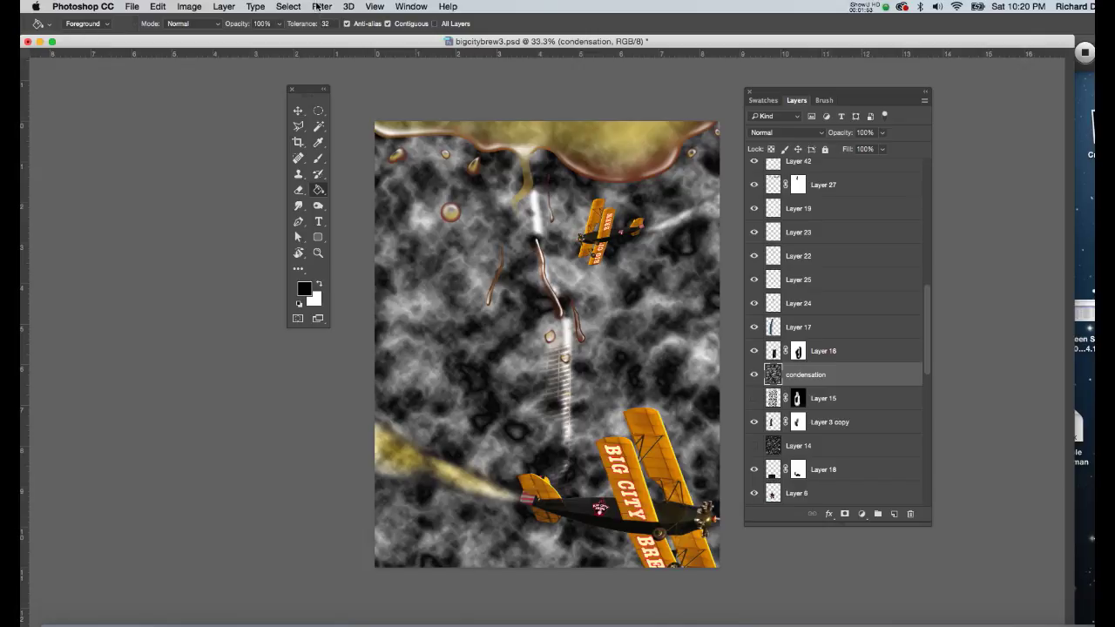
pyautogui.click(322, 7)
pyautogui.click(323, 21)
pyautogui.press('super+f')
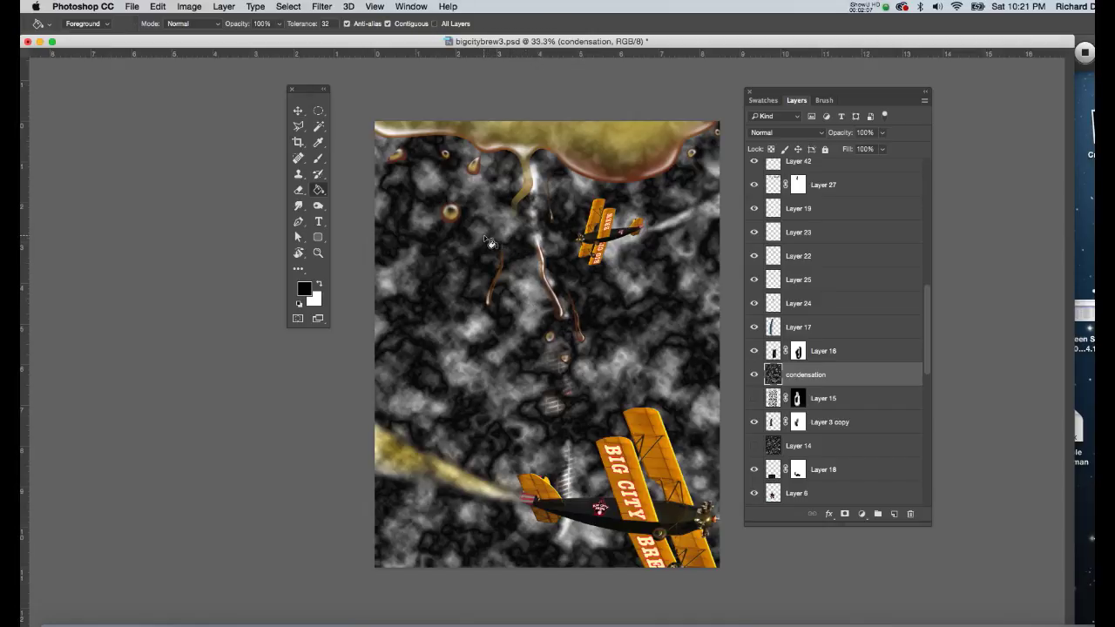
# Choose the Magic Wand tool with a tolerance of 10
pyautogui.press('w')
pyautogui.click(319, 127)
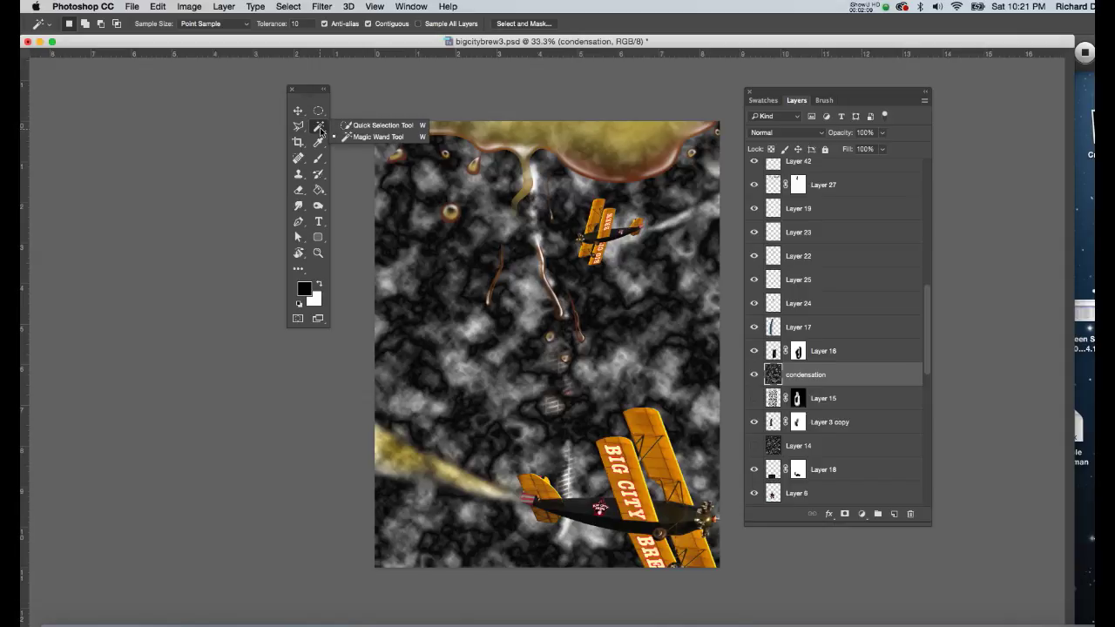
pyautogui.click(344, 136)
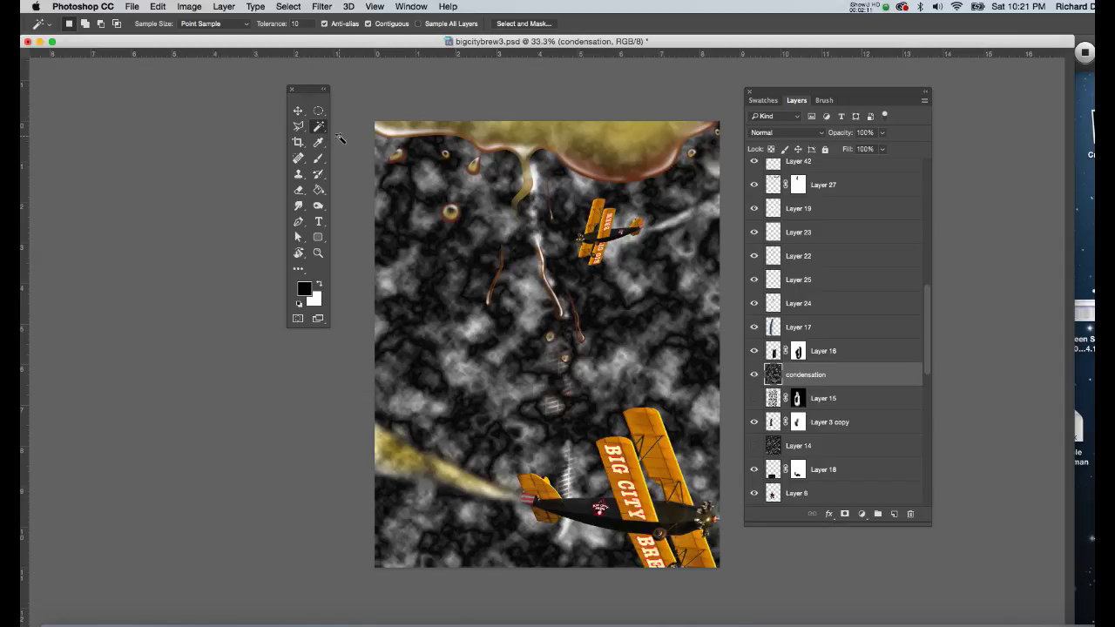
pyautogui.click(296, 24)
pyautogui.write('10')
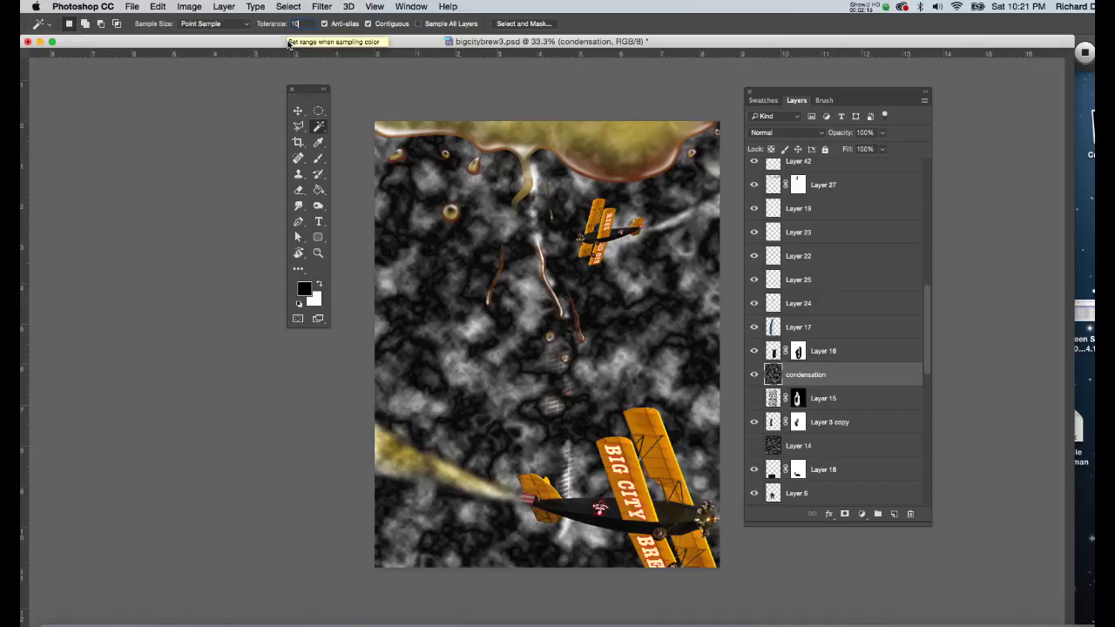
pyautogui.press('Return')
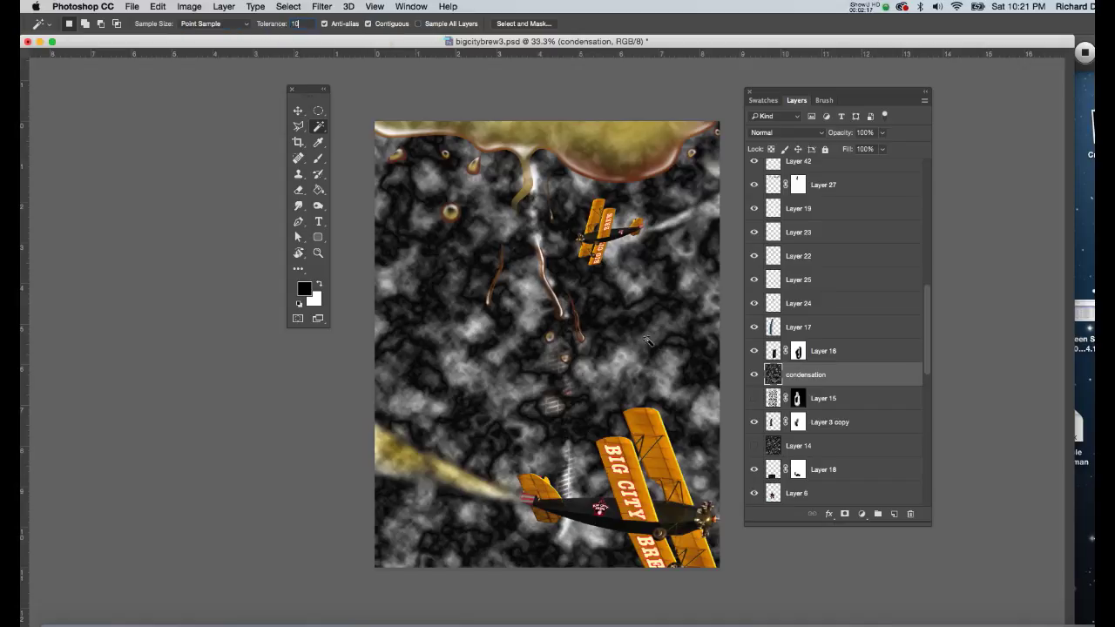
# Select a cloud patch near the right edge and extend it to all similar tones
pyautogui.click(698, 347)
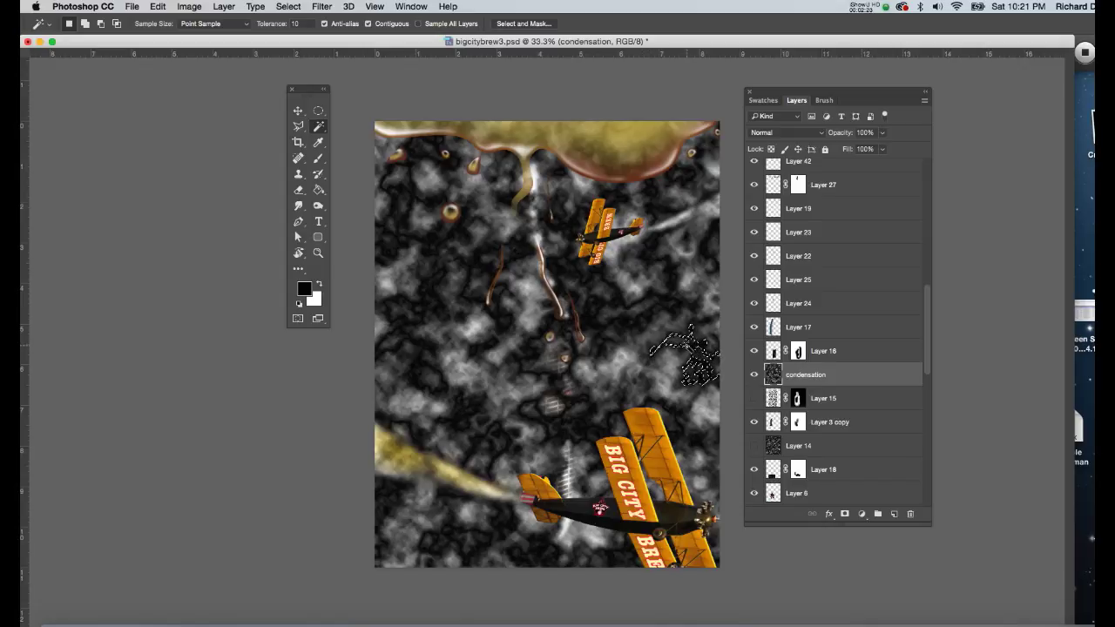
pyautogui.rightClick(684, 346)
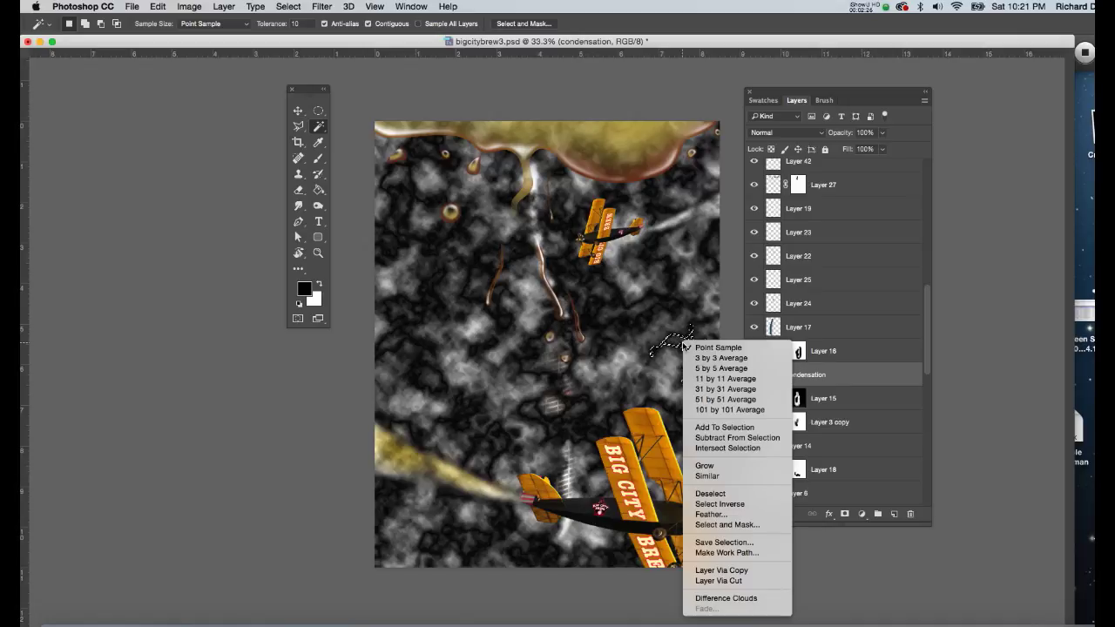
pyautogui.click(704, 476)
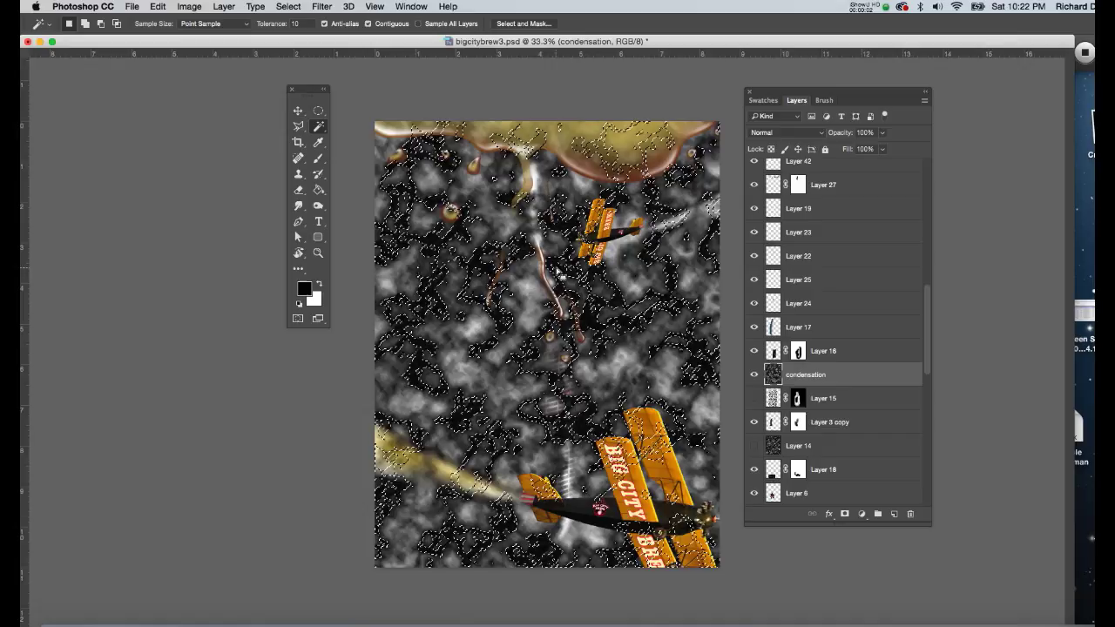
# Refine the selection in Select and Mask with Smooth set to 100
pyautogui.click(521, 24)
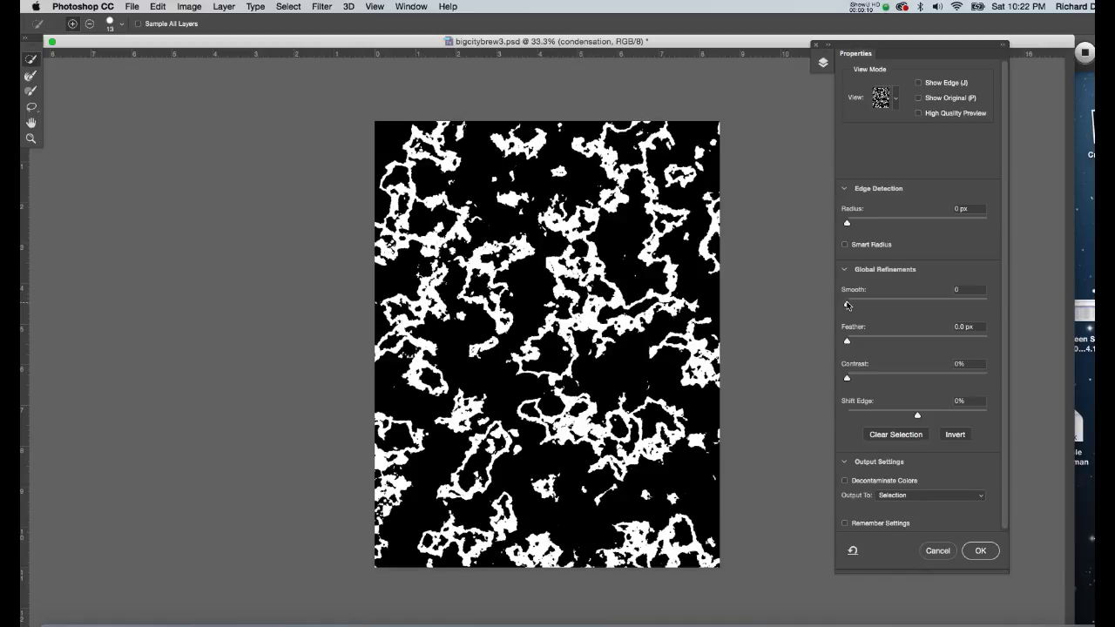
pyautogui.moveTo(846, 305); pyautogui.dragTo(997, 308)
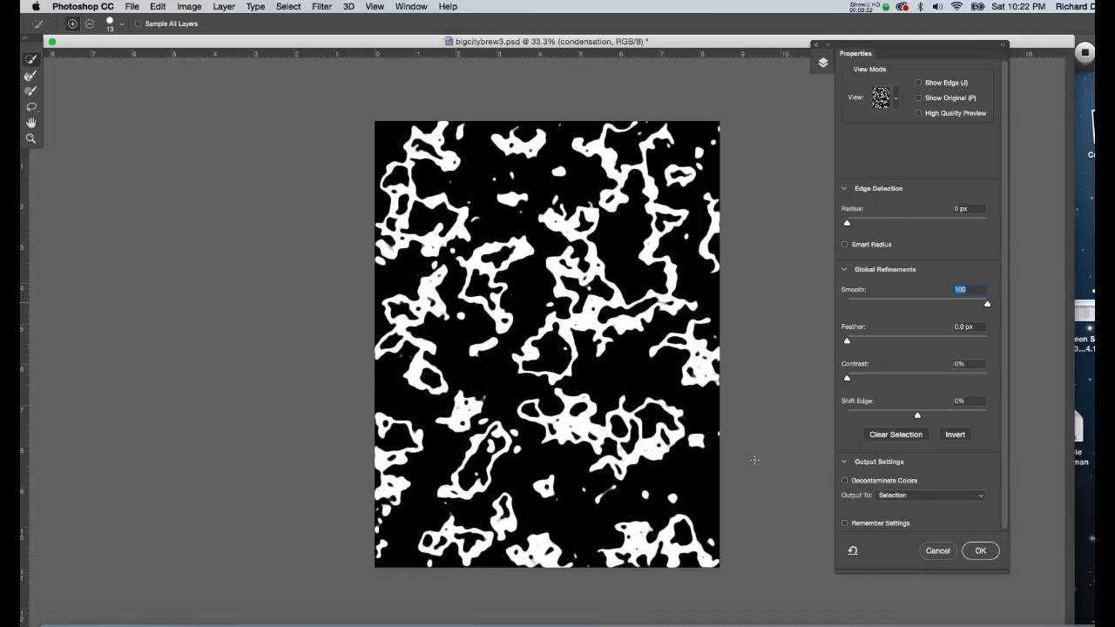
pyautogui.click(975, 550)
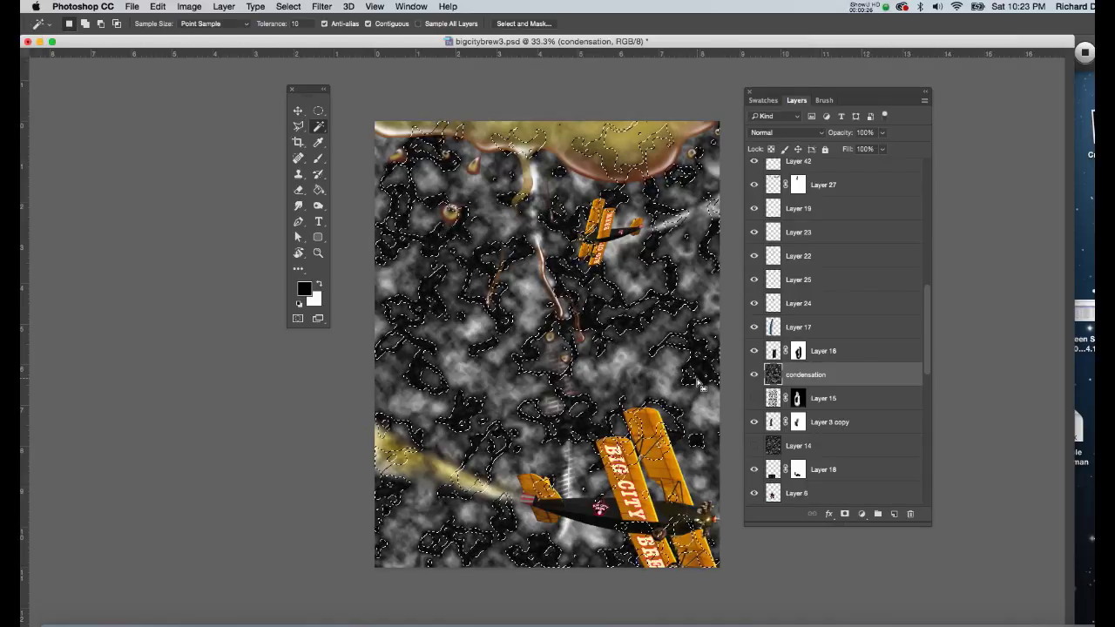
# Delete the selected blotches from the condensation layer and deselect
pyautogui.press('Delete')
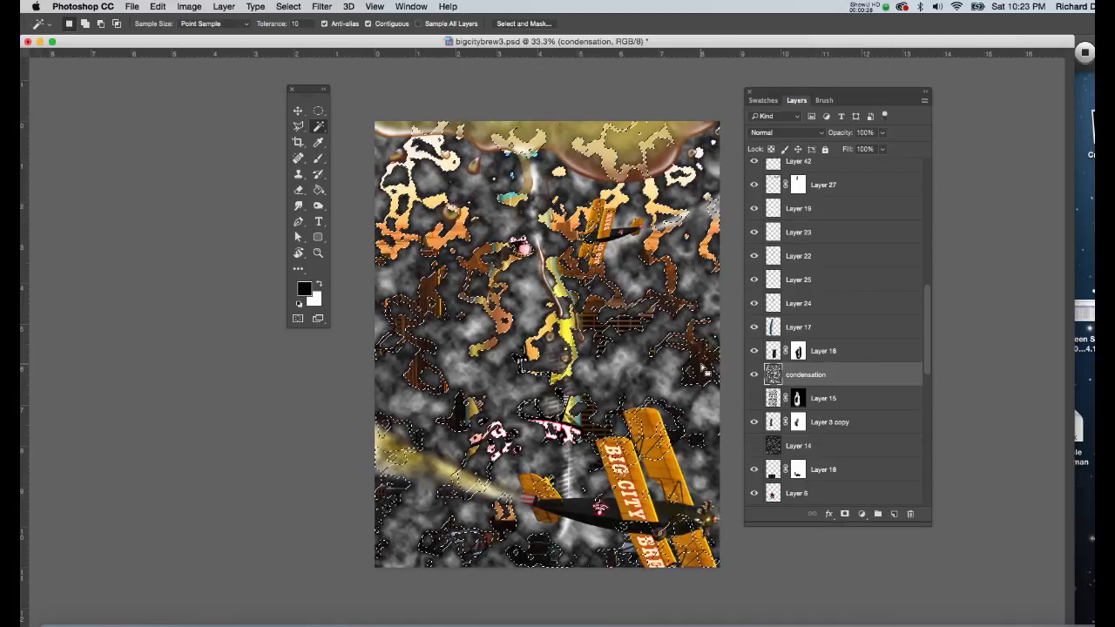
pyautogui.press('super+d')
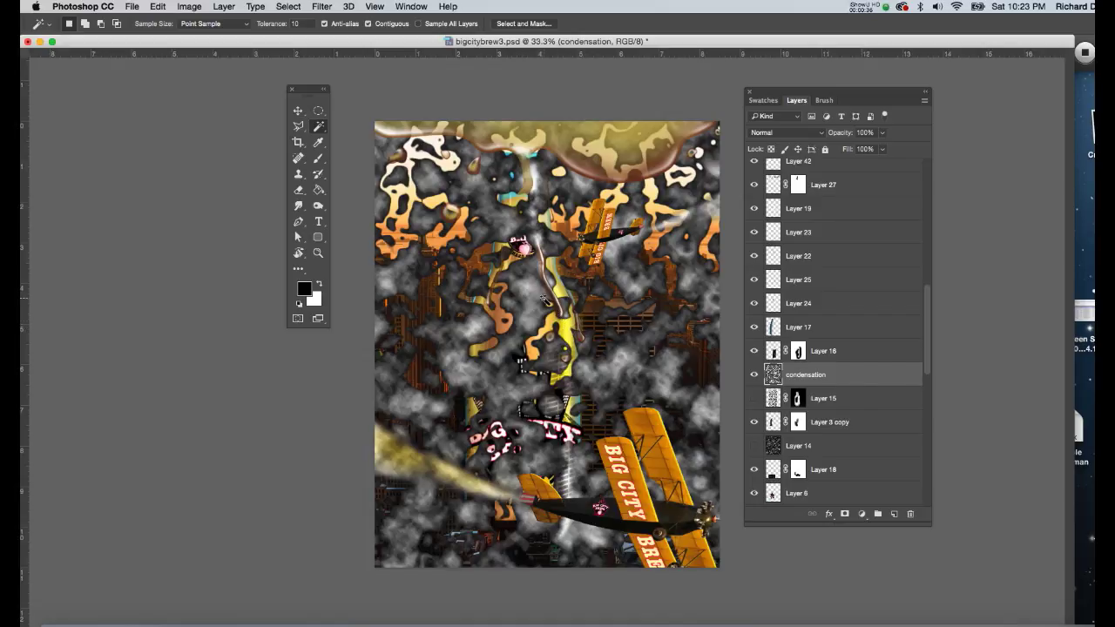
# Scale the condensation layer to about 45.5% and place it over the bottle's lower half
pyautogui.press('super+t')
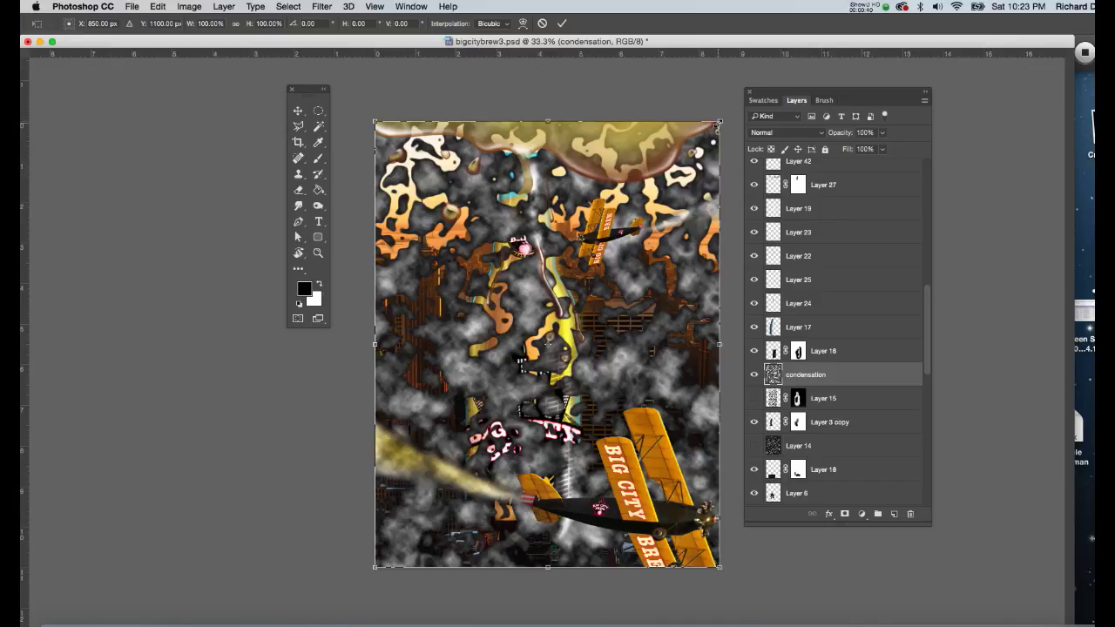
pyautogui.moveTo(719, 123); pyautogui.dragTo(657, 159)
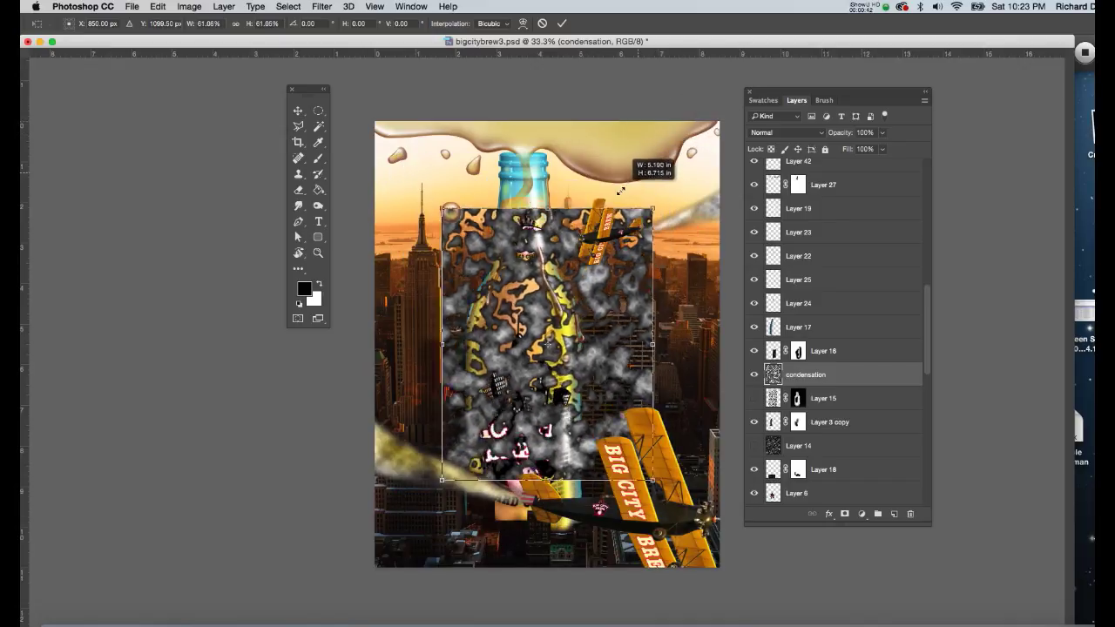
pyautogui.moveTo(620, 190); pyautogui.dragTo(613, 225)
pyautogui.moveTo(569, 319); pyautogui.dragTo(544, 416)
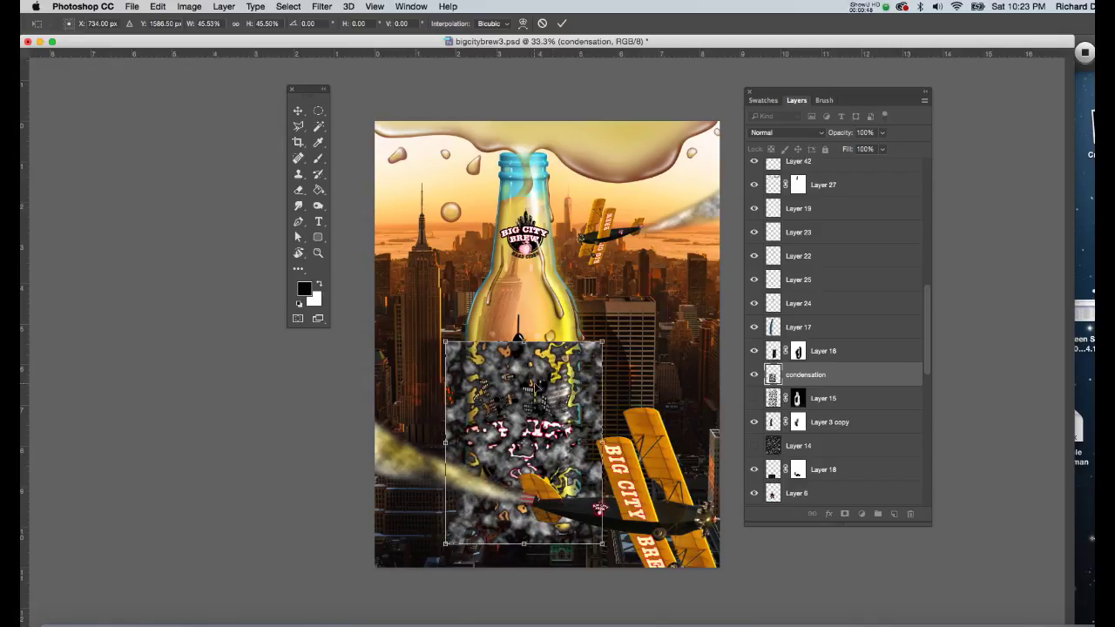
pyautogui.press('Return')
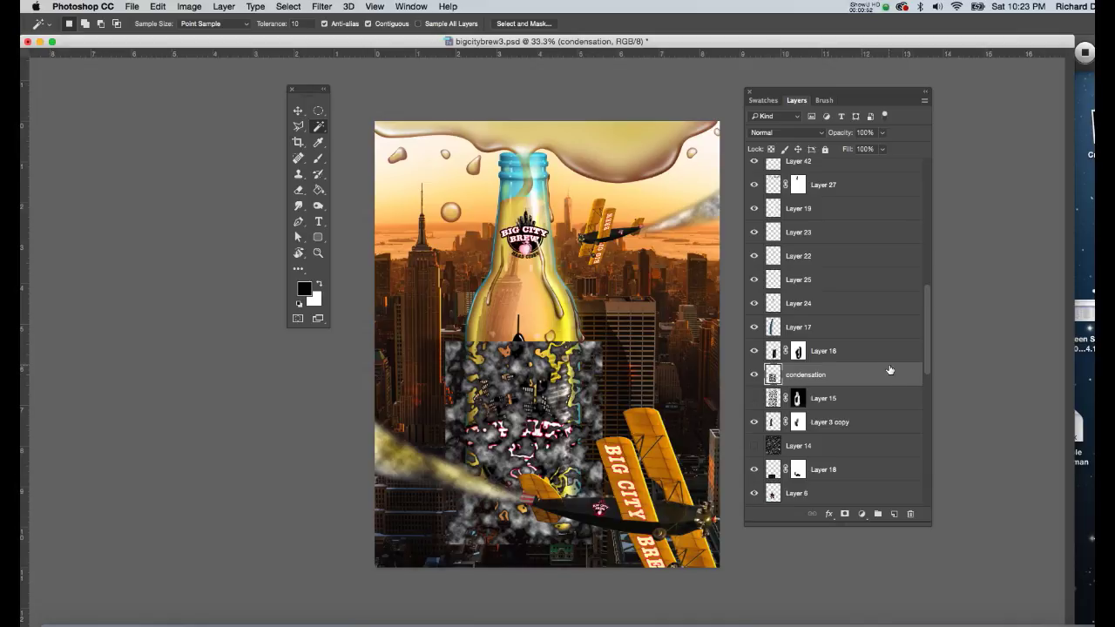
# Duplicate the condensation layer and drag the copy up over the bottle top
pyautogui.rightClick(878, 373)
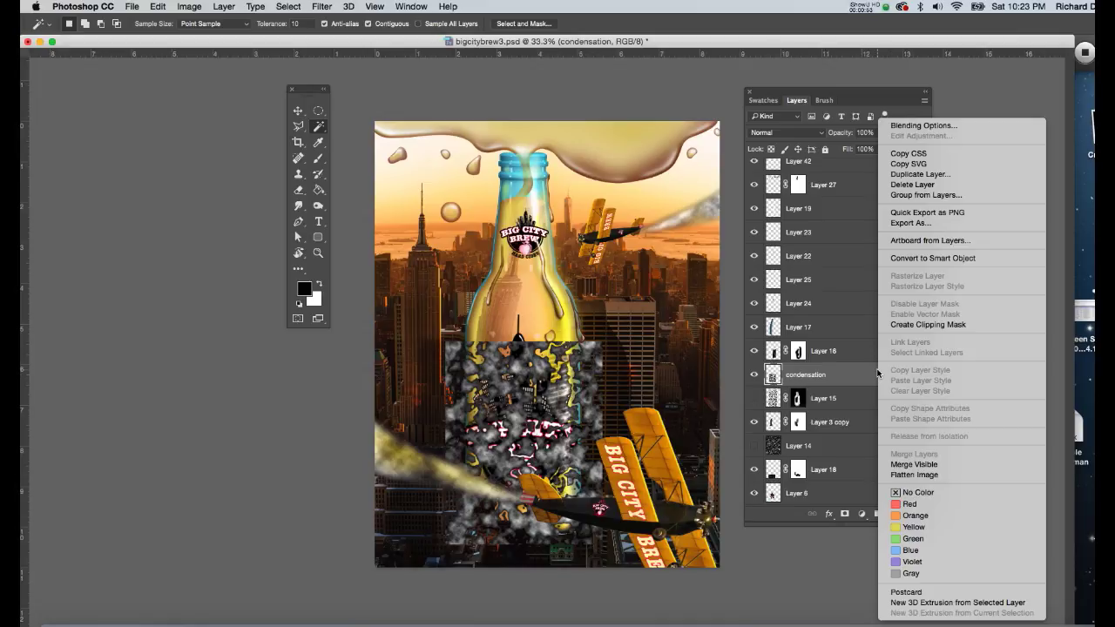
pyautogui.click(917, 175)
pyautogui.click(712, 288)
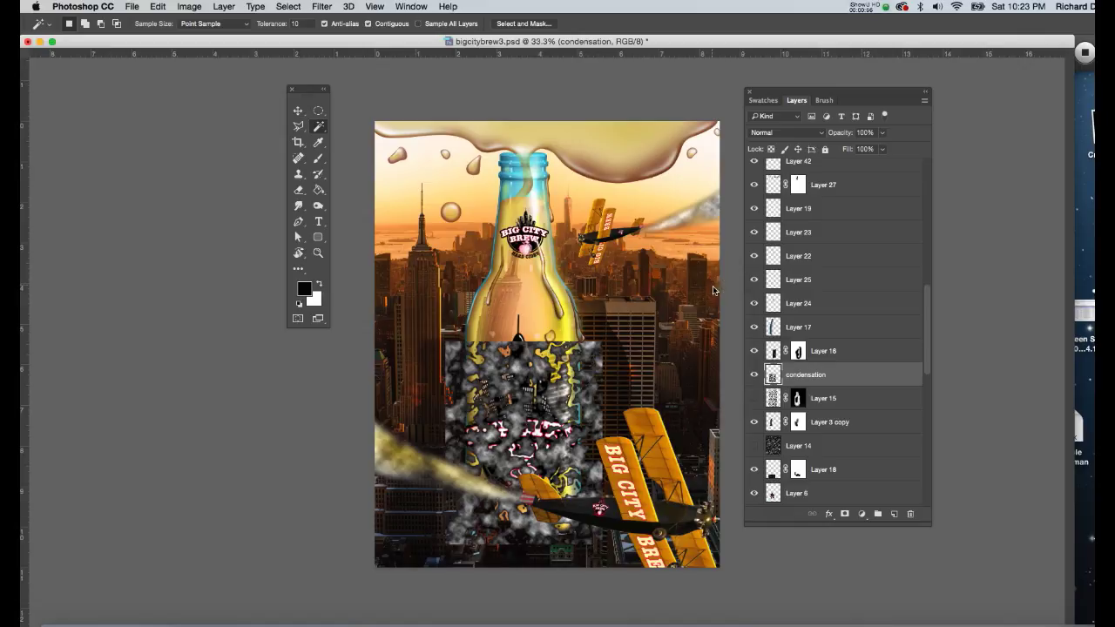
pyautogui.press('v')
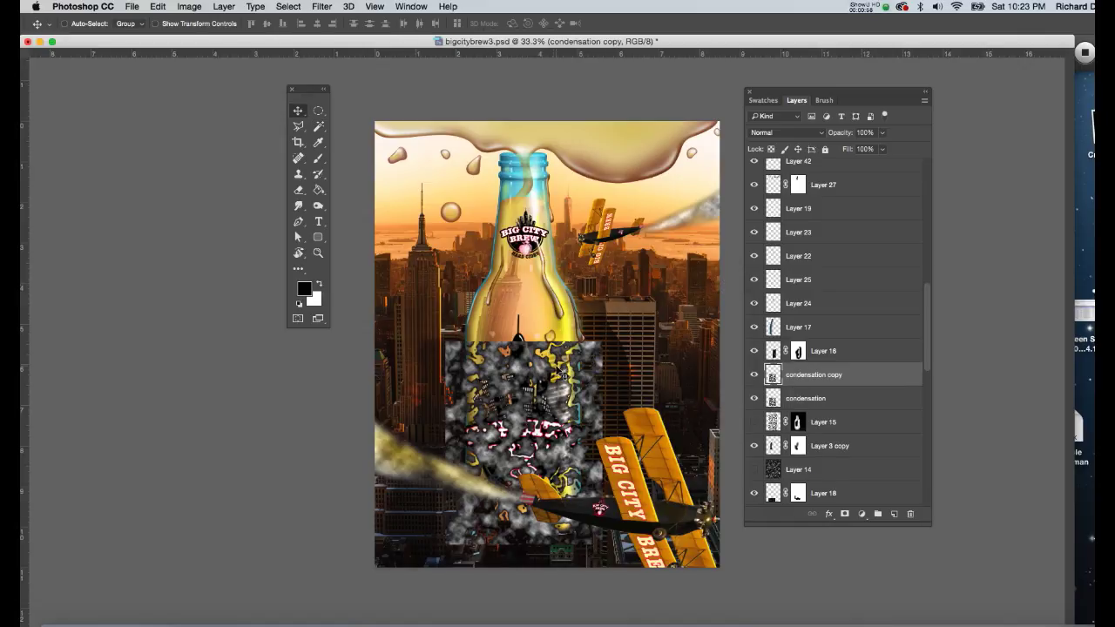
pyautogui.moveTo(541, 368); pyautogui.dragTo(554, 161)
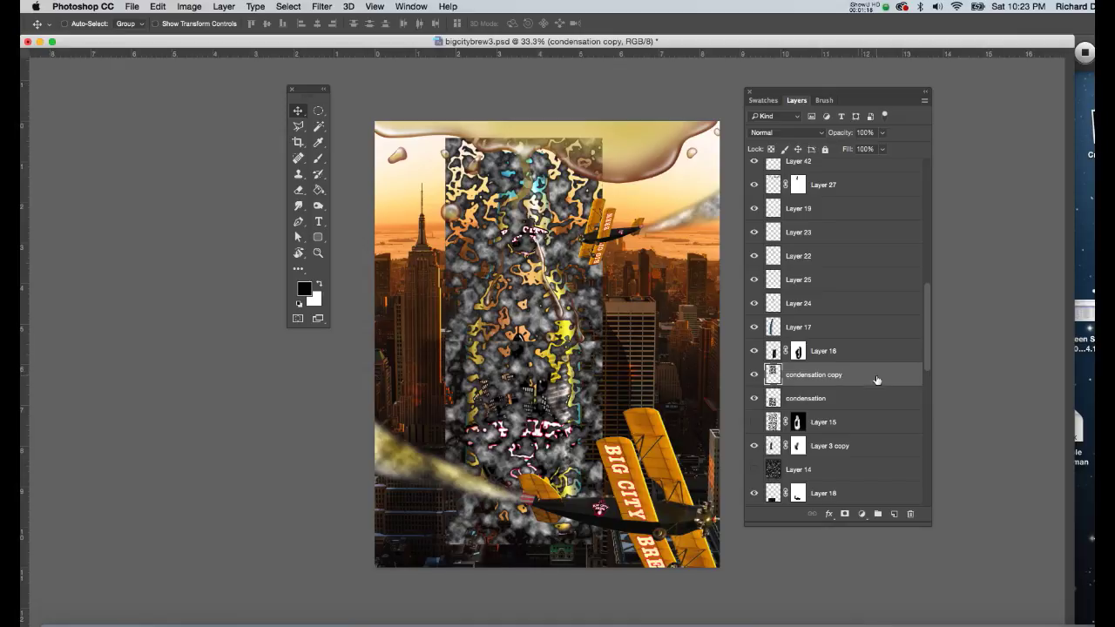
# Merge condensation copy down into condensation and save bigcitybrew3.psd
pyautogui.rightClick(868, 376)
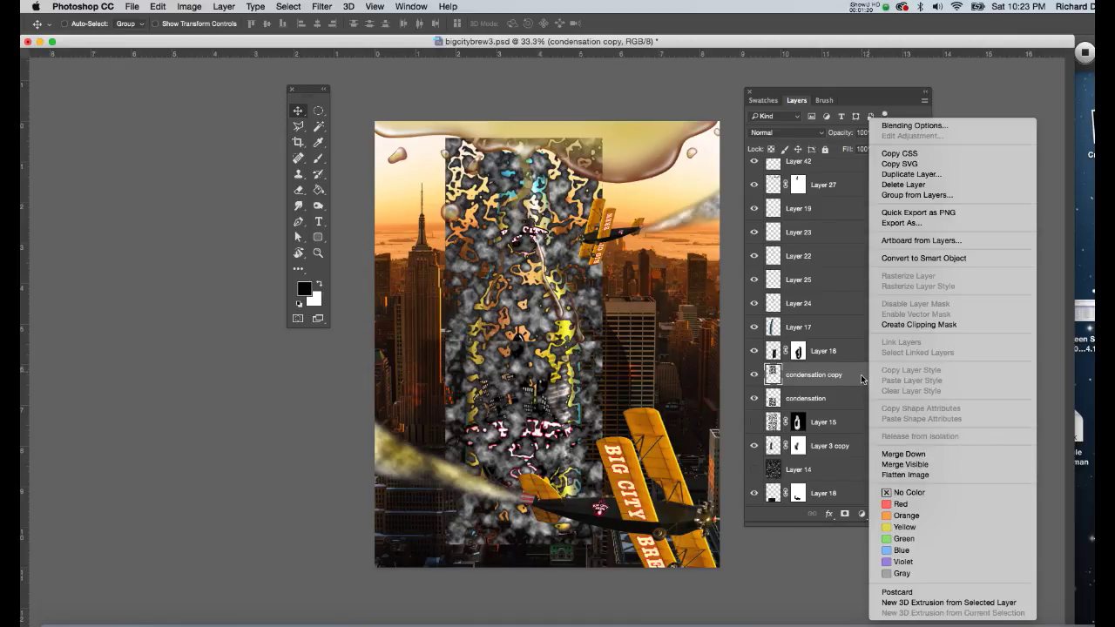
pyautogui.click(897, 453)
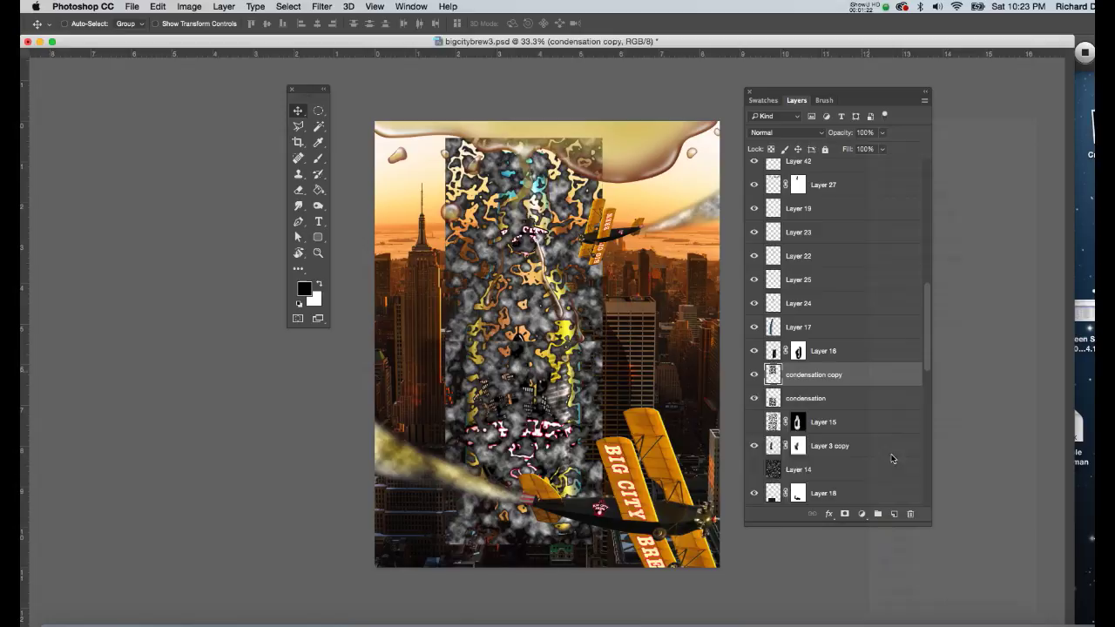
pyautogui.press('super')
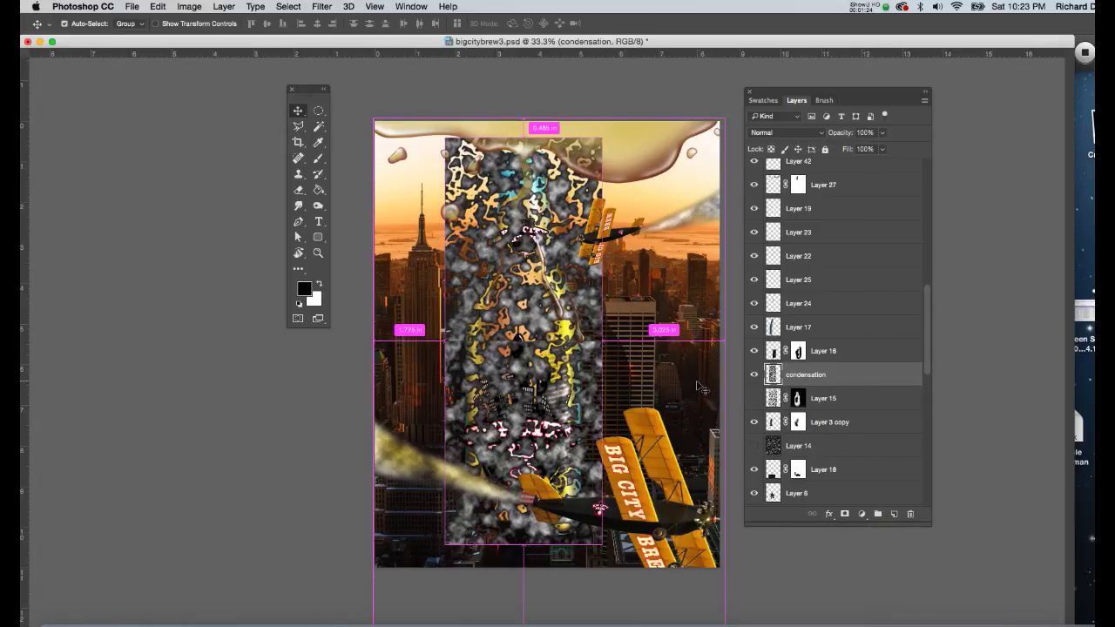
pyautogui.press('super+s')
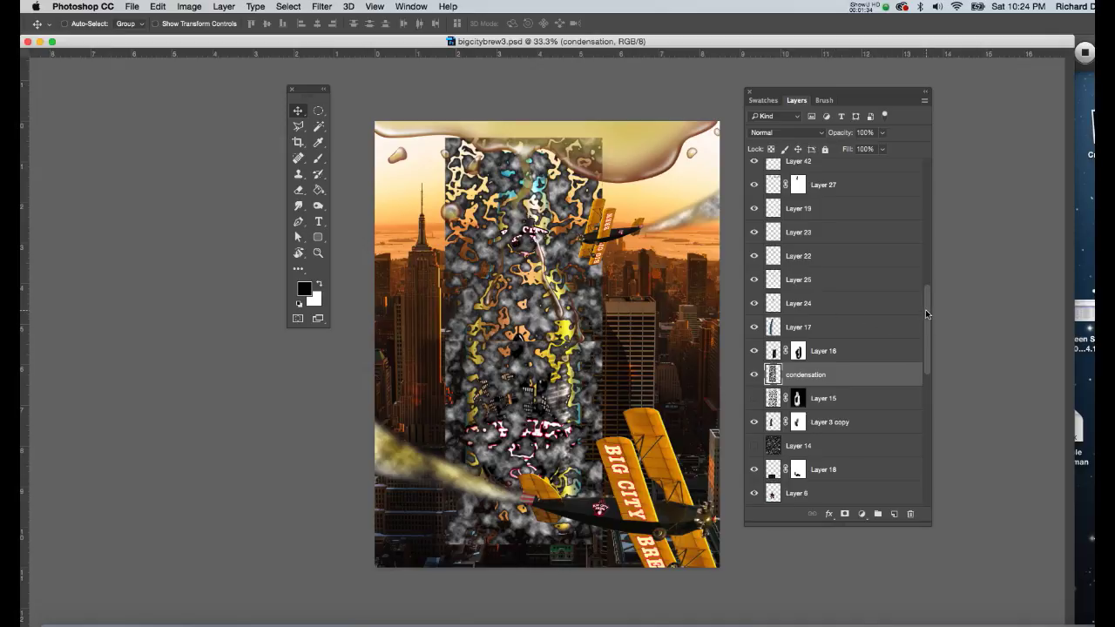
# Mask the condensation layer with the Layer 1 copy 3 bottle outline and save
pyautogui.moveTo(924, 309); pyautogui.dragTo(920, 358)
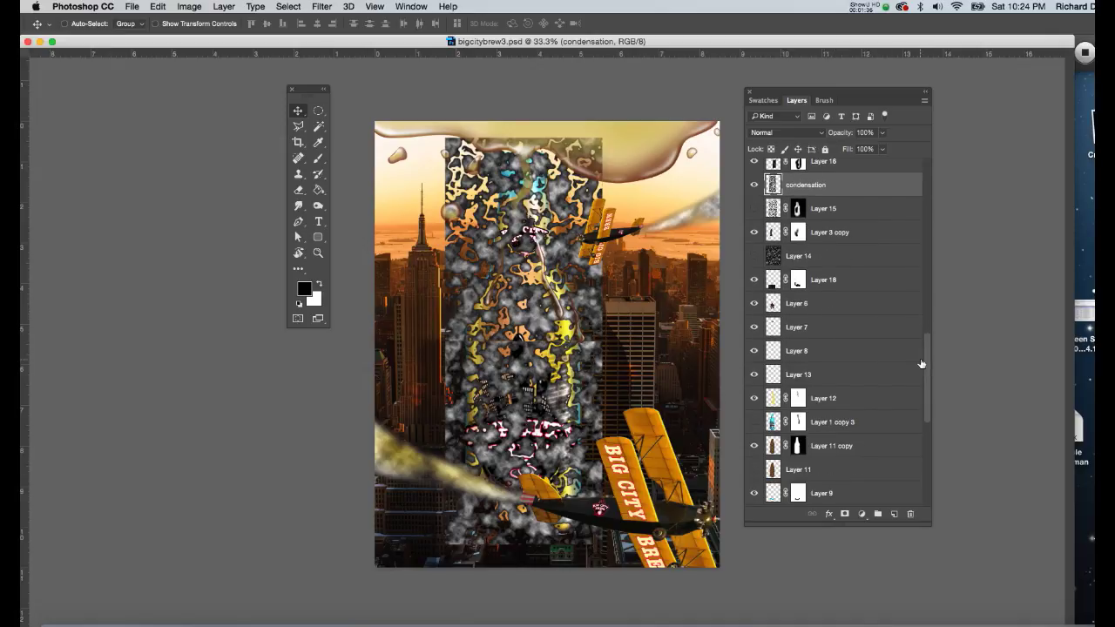
pyautogui.press('super')
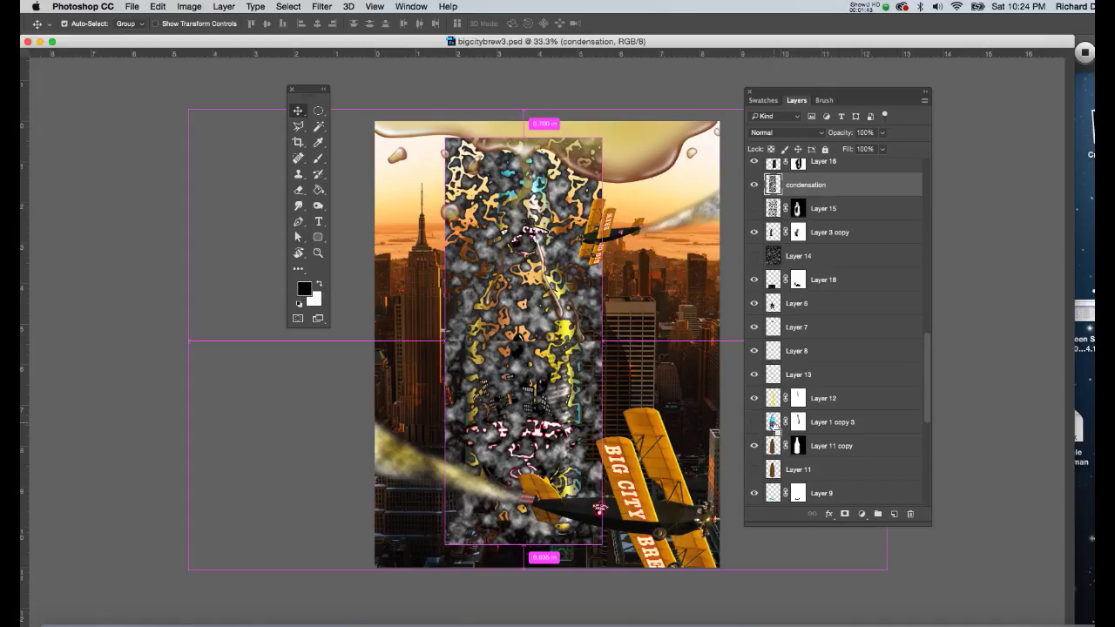
pyautogui.keyDown('super'); pyautogui.click(770, 424); pyautogui.keyUp('super')
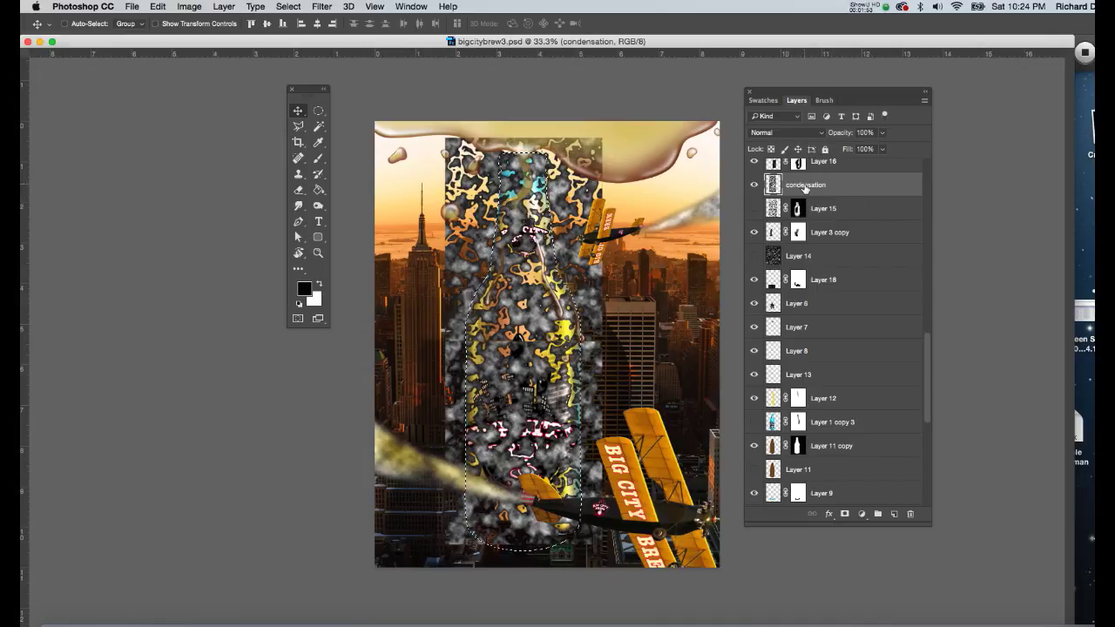
pyautogui.click(844, 514)
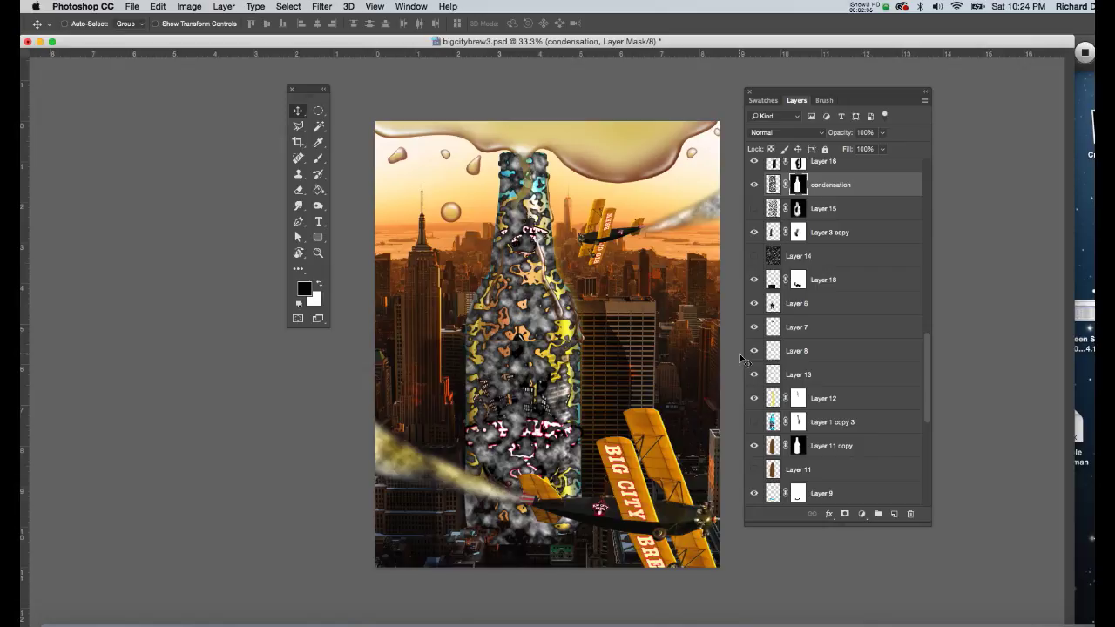
pyautogui.press('super+s')
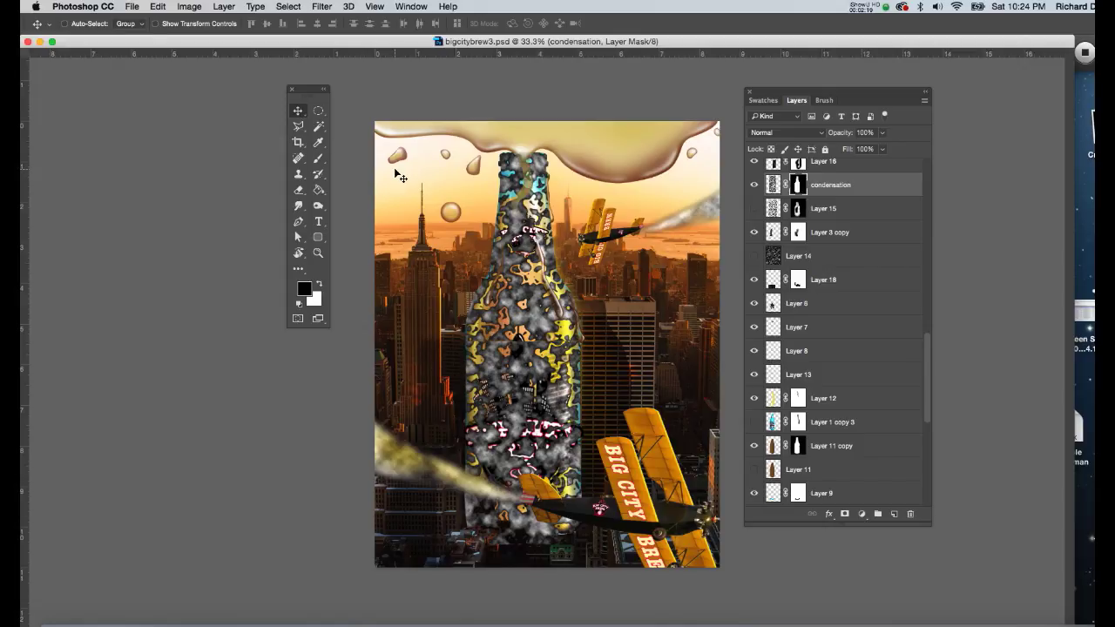
# Cycle the condensation layer through Dissolve, Darken, Color Burn, Lighten, Screen and Linear Dodge, reaching Overlay
pyautogui.hotkey('shift', '+')
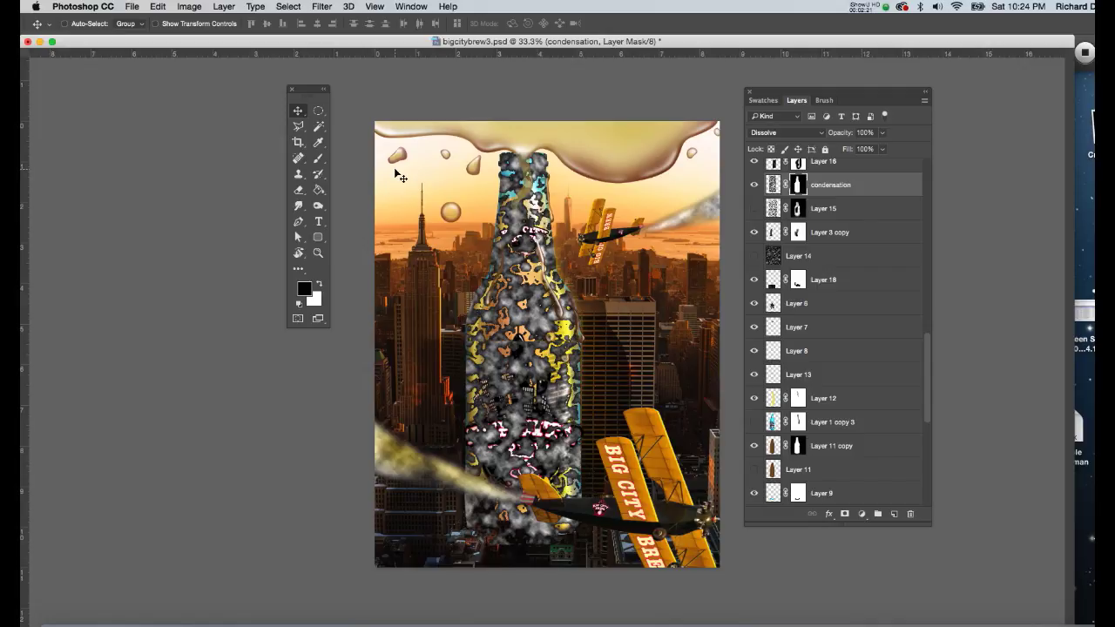
pyautogui.hotkey('shift', '+')
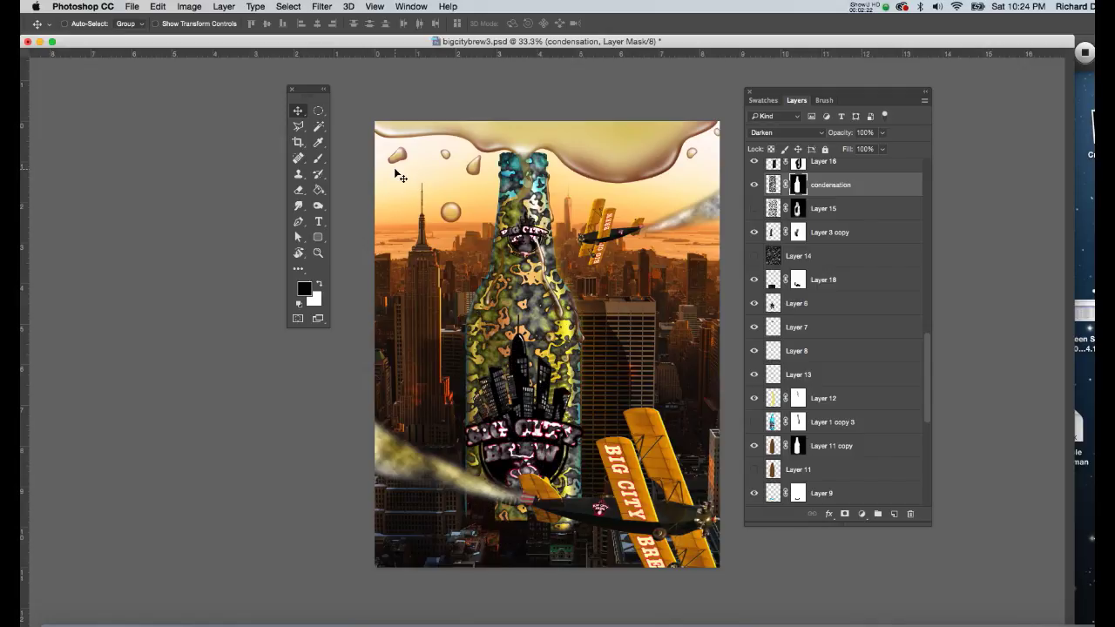
pyautogui.hotkey('shift', '+')
pyautogui.hotkey('shift', '+')
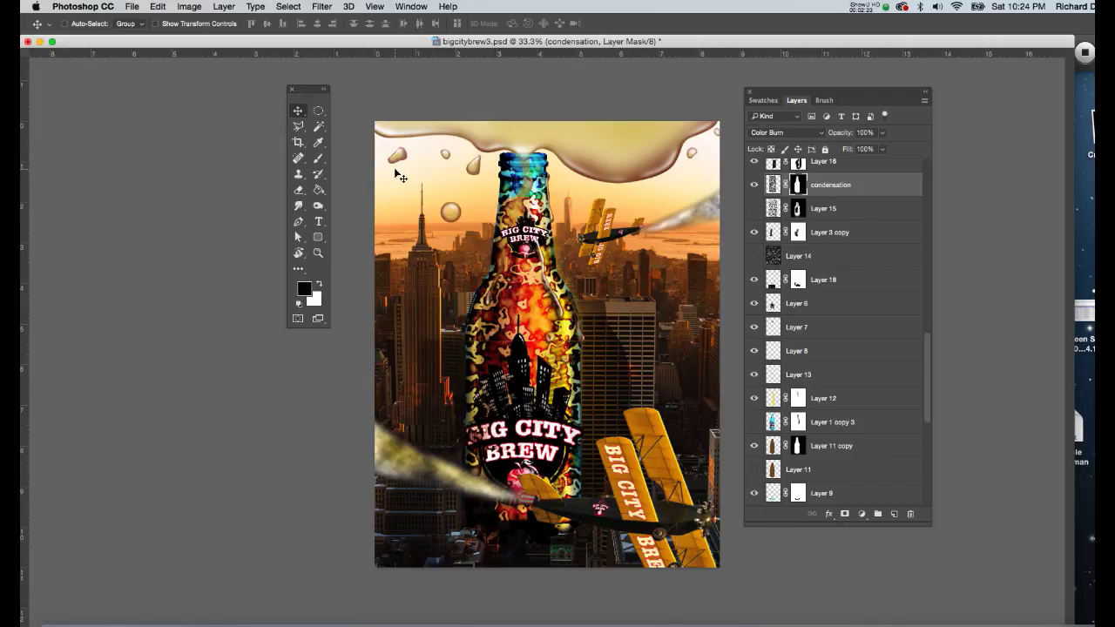
pyautogui.hotkey('shift', '+')
pyautogui.hotkey('shift', '+')
pyautogui.hotkey('shift', '+')
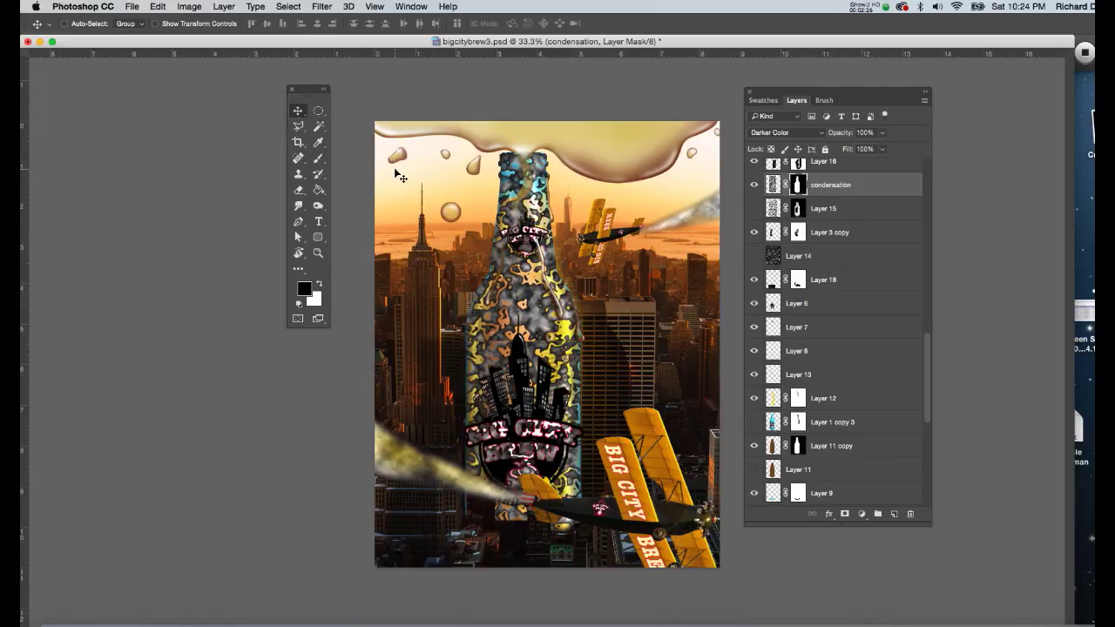
pyautogui.hotkey('shift', '+')
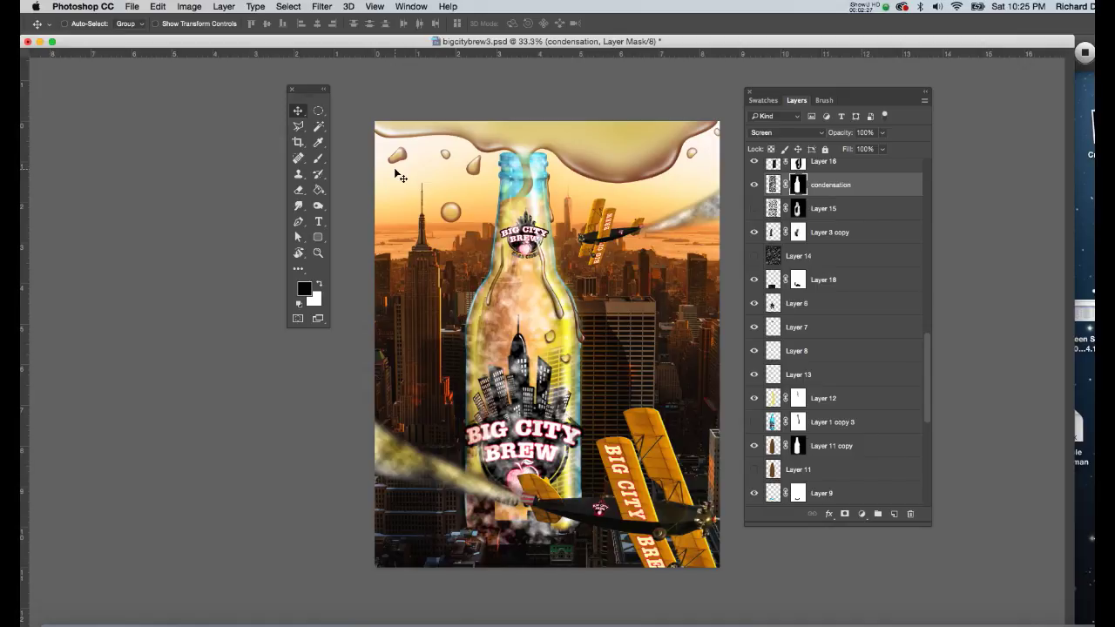
pyautogui.hotkey('shift', '+')
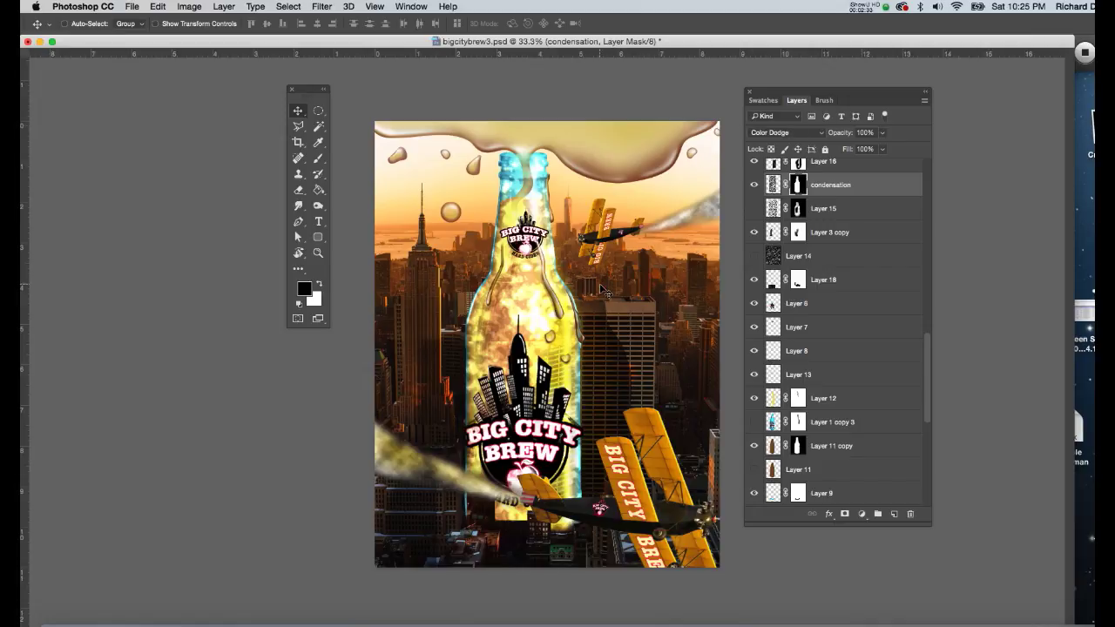
pyautogui.hotkey('shift', '+')
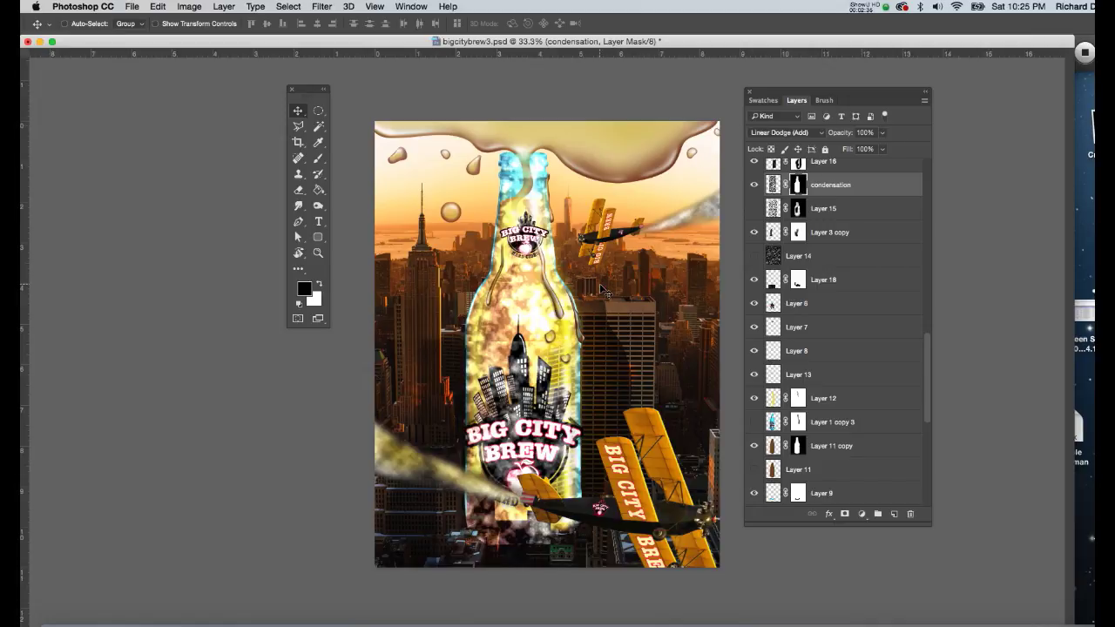
pyautogui.hotkey('shift', '+')
pyautogui.hotkey('shift', '+')
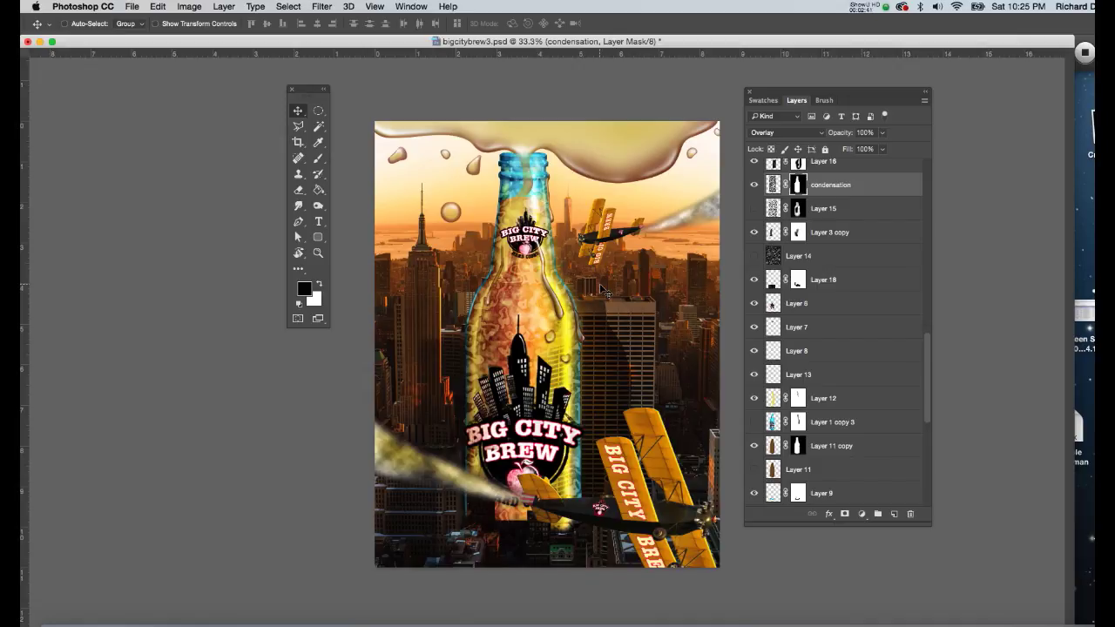
# Preview Soft Light through Subtract, then set the condensation back to Overlay from the blend mode list
pyautogui.hotkey('shift', '+')
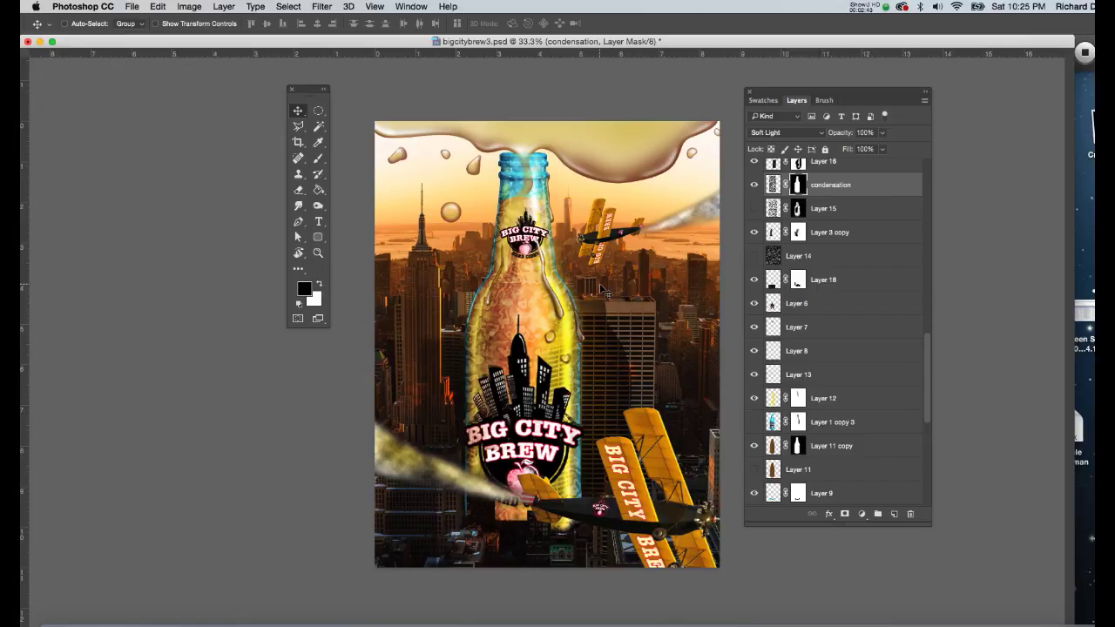
pyautogui.hotkey('shift', '+')
pyautogui.hotkey('shift', '+')
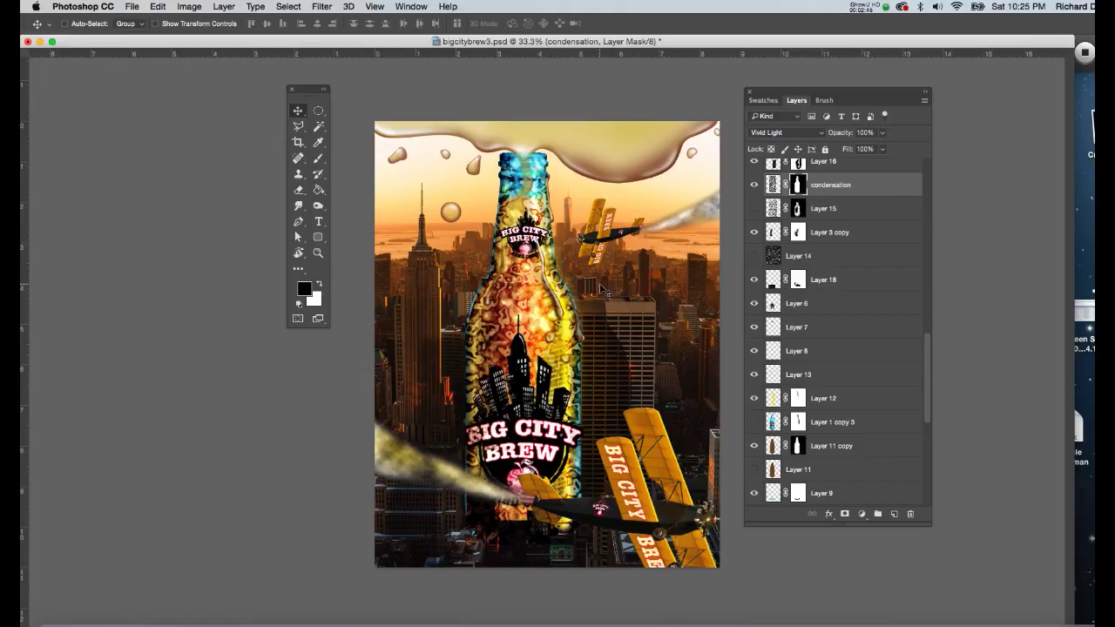
pyautogui.hotkey('shift', '+')
pyautogui.hotkey('shift', '+')
pyautogui.hotkey('shift', '+')
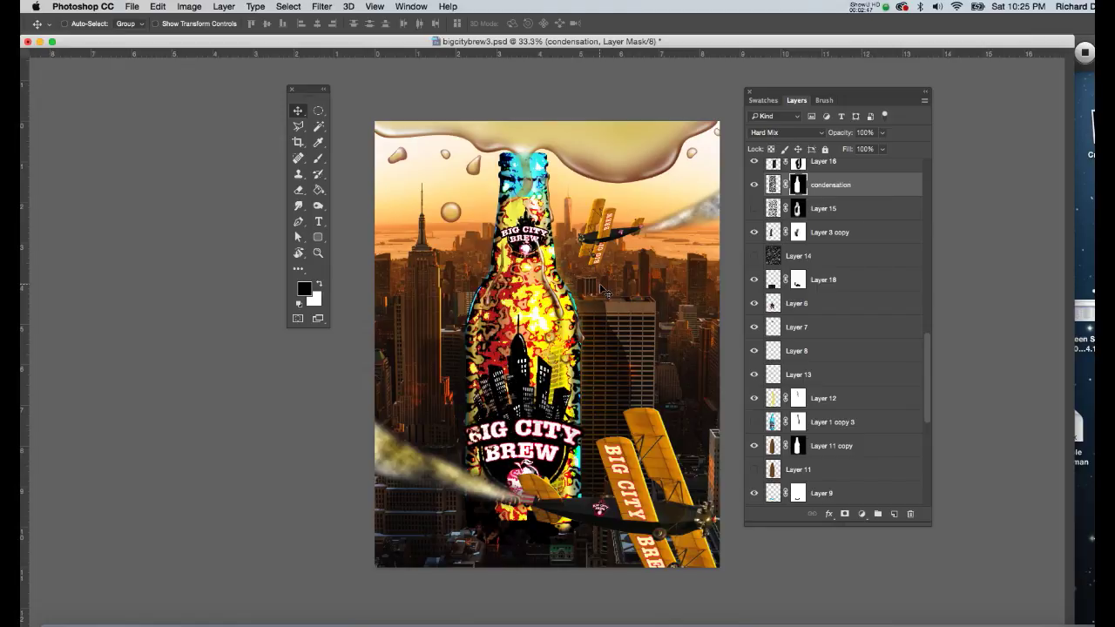
pyautogui.hotkey('shift', '+')
pyautogui.hotkey('shift', '+')
pyautogui.hotkey('shift', '+')
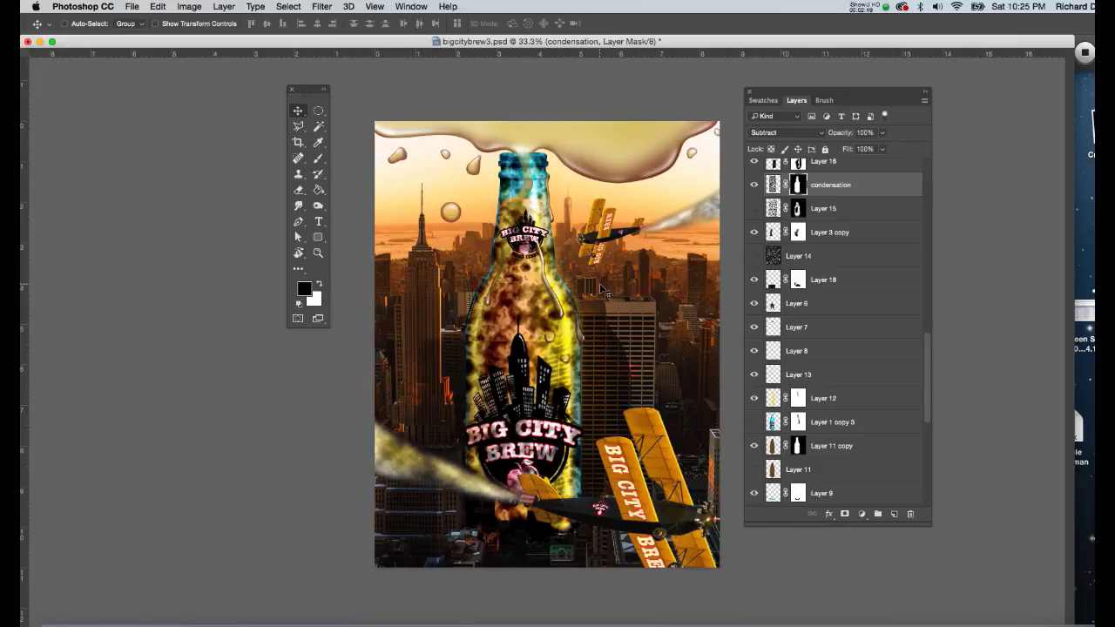
pyautogui.hotkey('shift', '+')
pyautogui.hotkey('shift', '+')
pyautogui.hotkey('shift', '+')
pyautogui.hotkey('shift', '+')
pyautogui.hotkey('shift', '+')
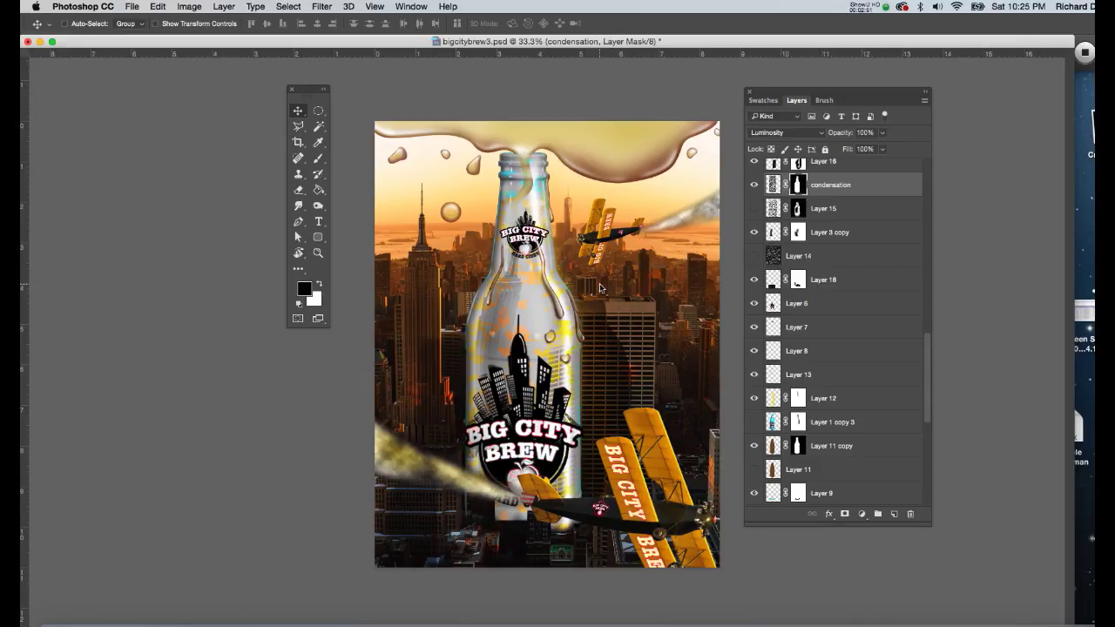
pyautogui.click(760, 134)
pyautogui.moveTo(766, 7)
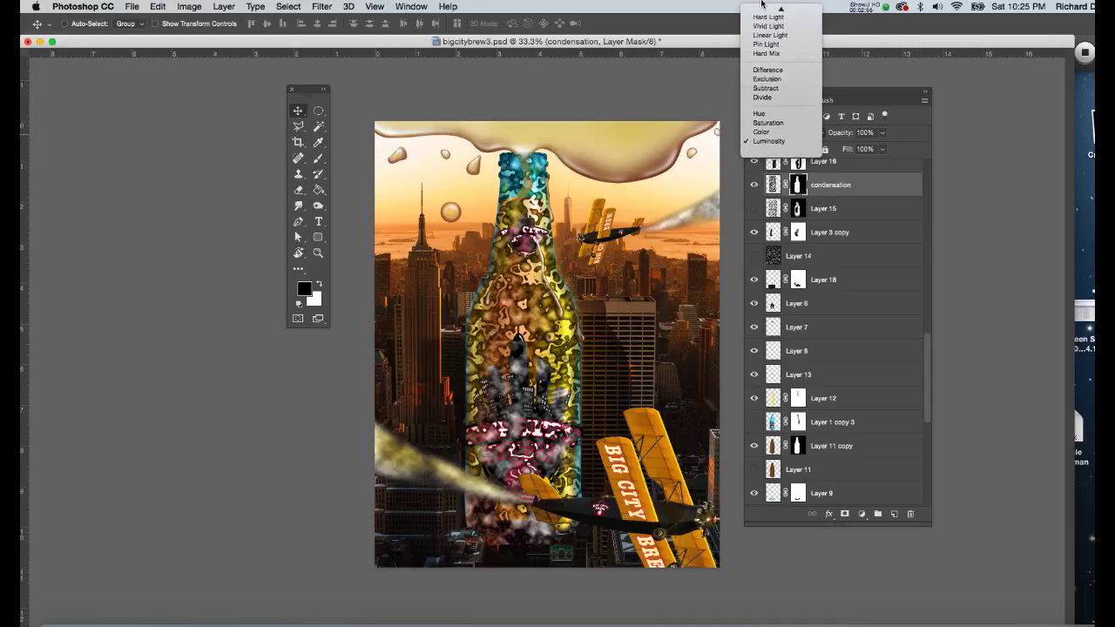
pyautogui.click(777, 142)
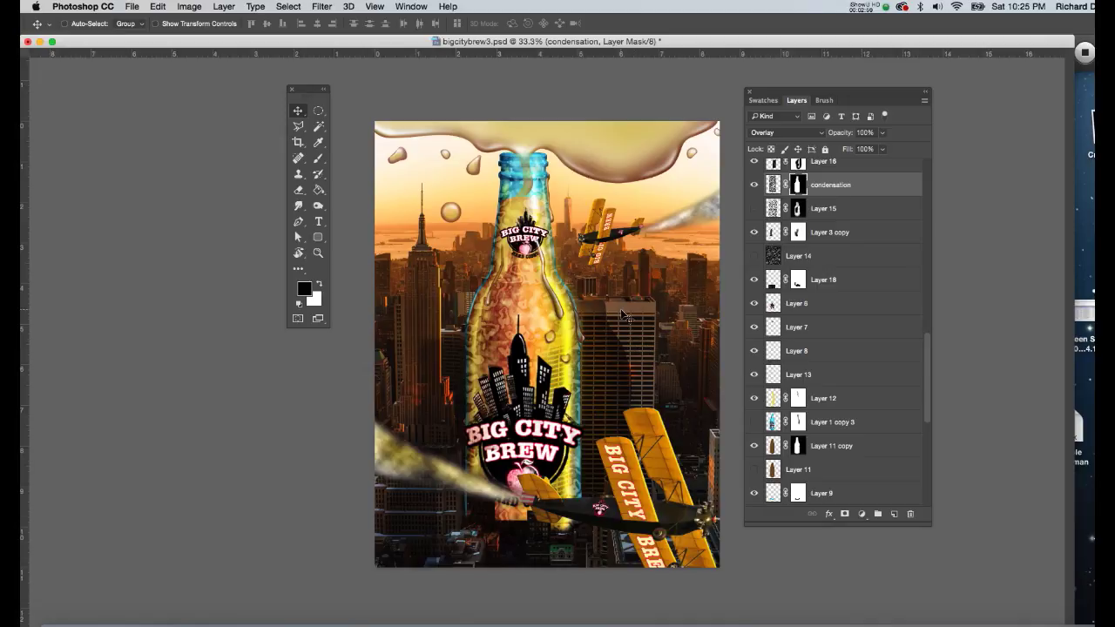
# Save the poster, zoom to 50%, and add a Bevel & Emboss effect to the condensation layer
pyautogui.press('super+s')
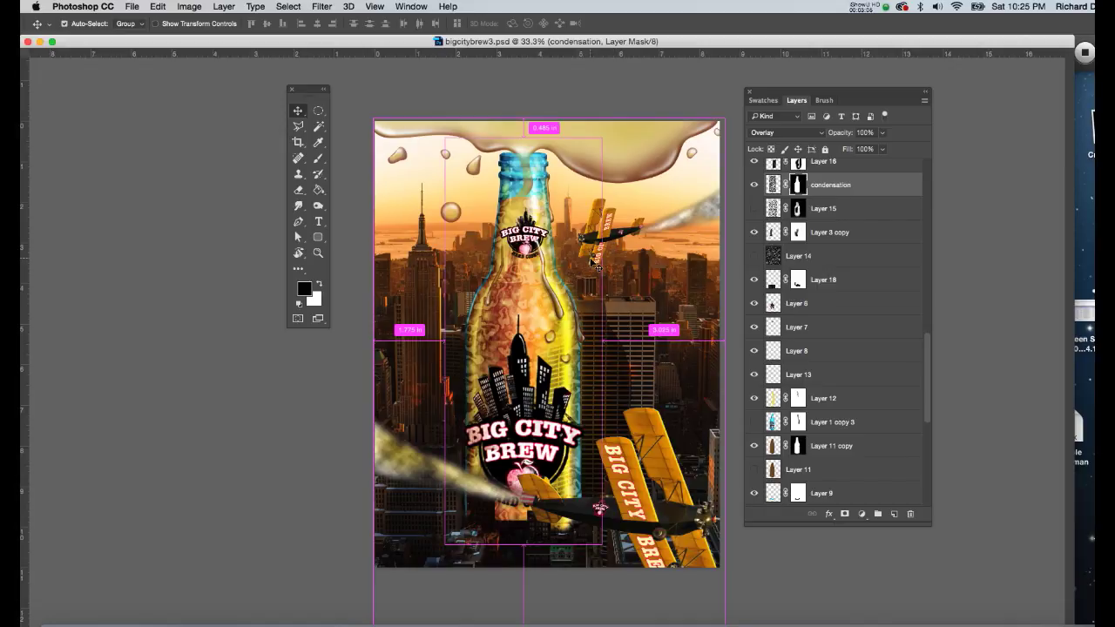
pyautogui.press('super+equal')
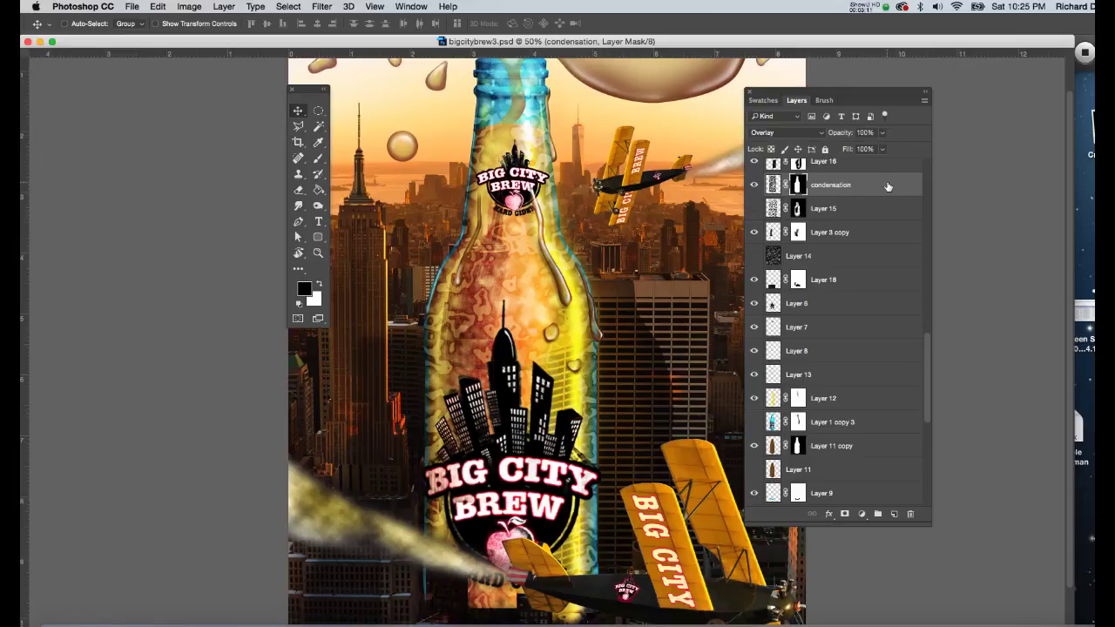
pyautogui.click(830, 515)
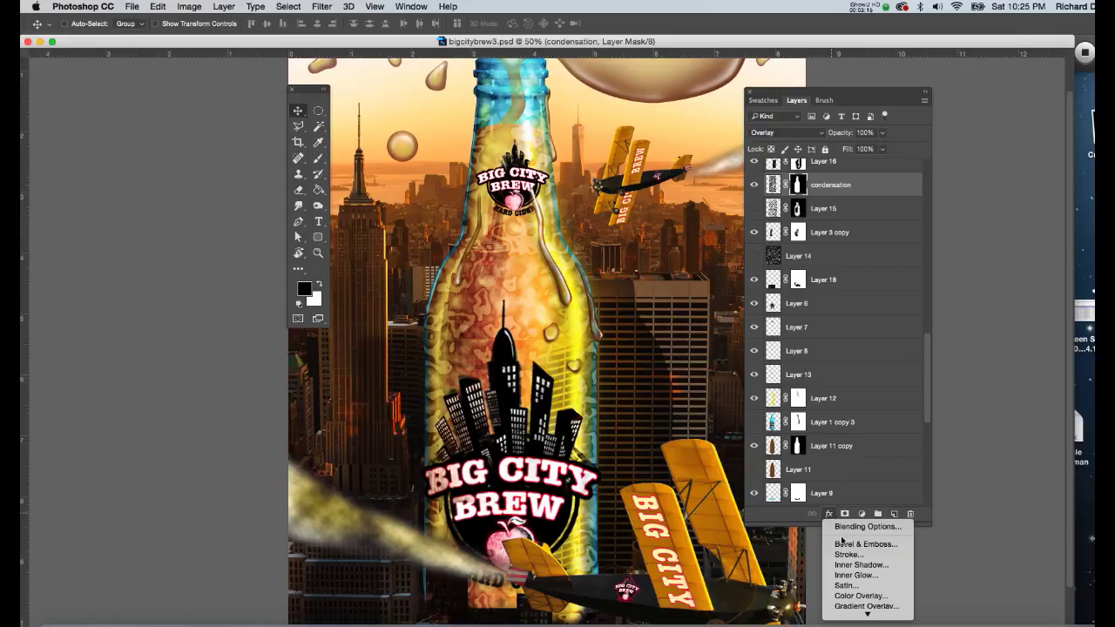
pyautogui.click(843, 544)
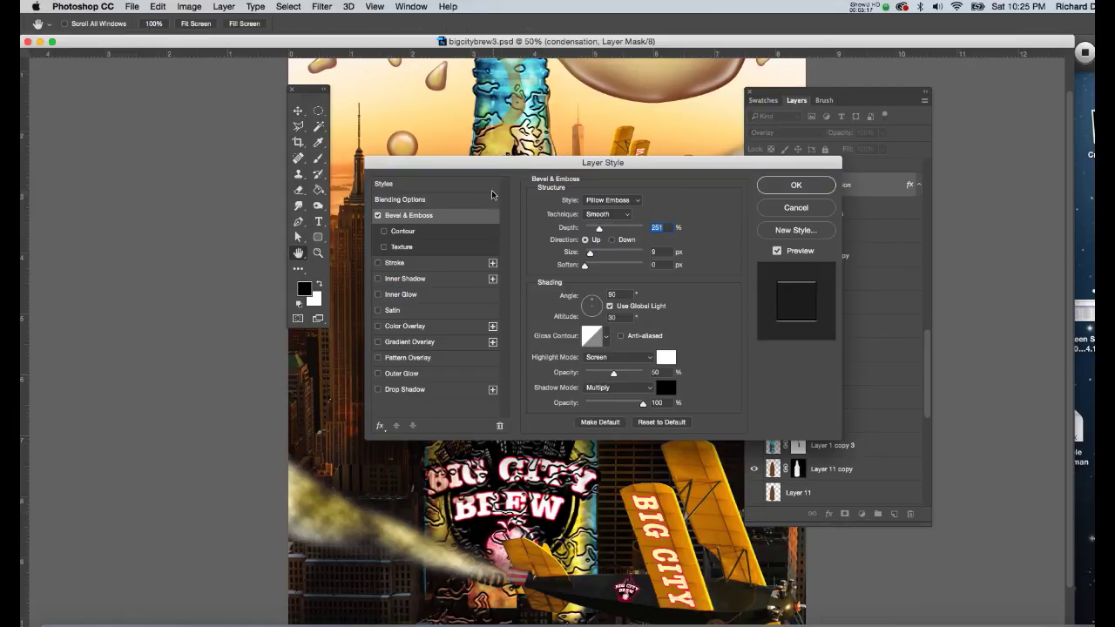
pyautogui.moveTo(443, 165); pyautogui.dragTo(707, 136)
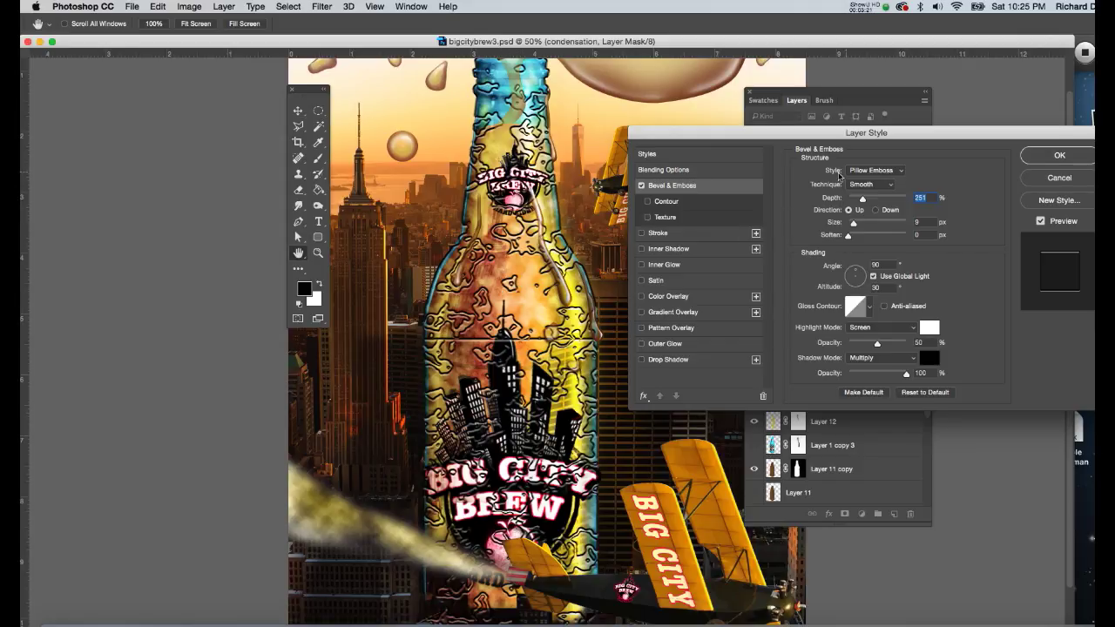
# Make it an Inner Bevel with depth 43%, size 3 px and soften 11 px, and apply it
pyautogui.click(882, 171)
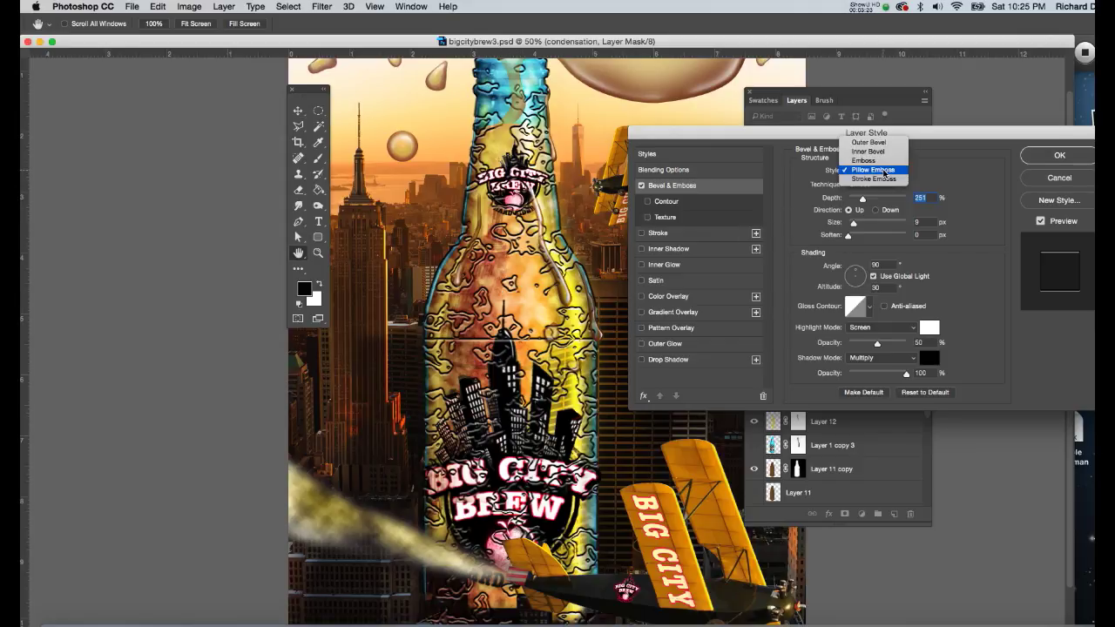
pyautogui.click(882, 152)
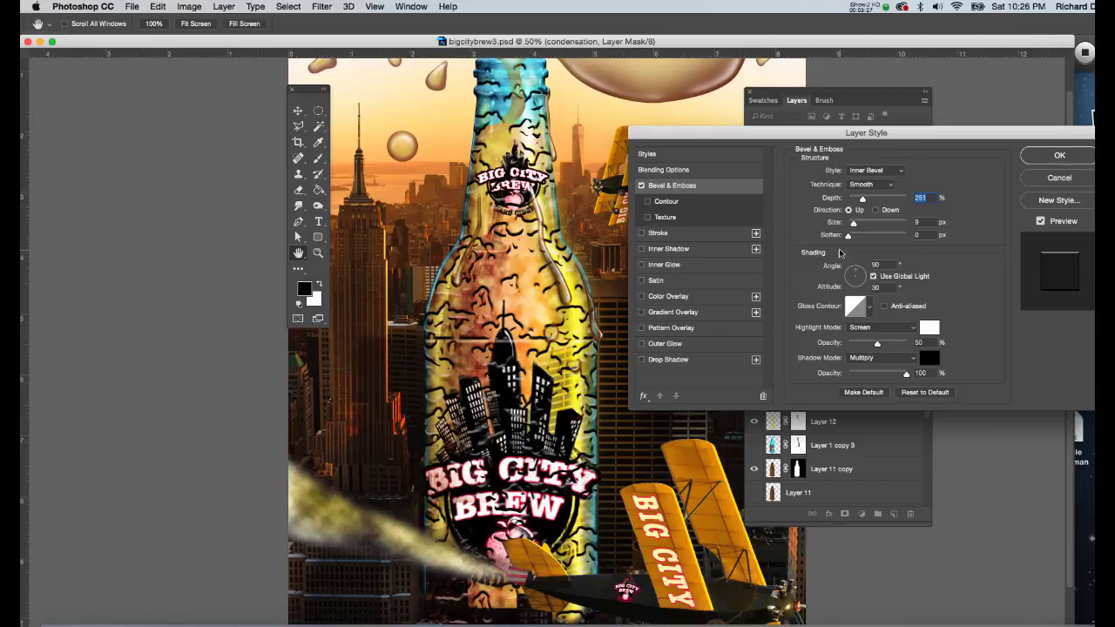
pyautogui.moveTo(848, 235); pyautogui.dragTo(875, 238)
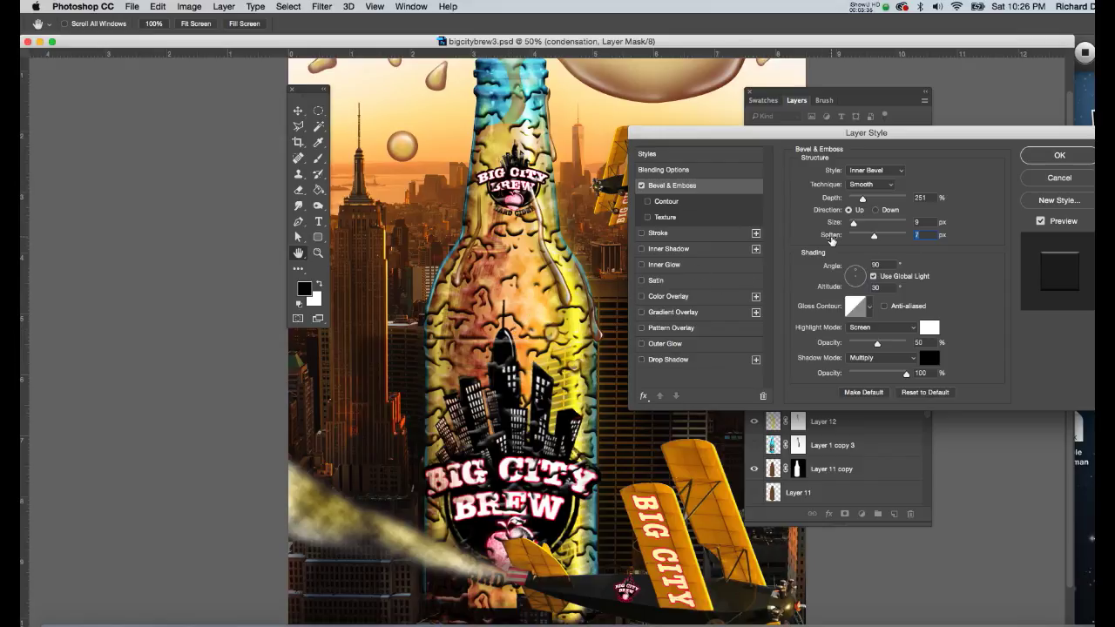
pyautogui.moveTo(862, 199); pyautogui.dragTo(849, 226)
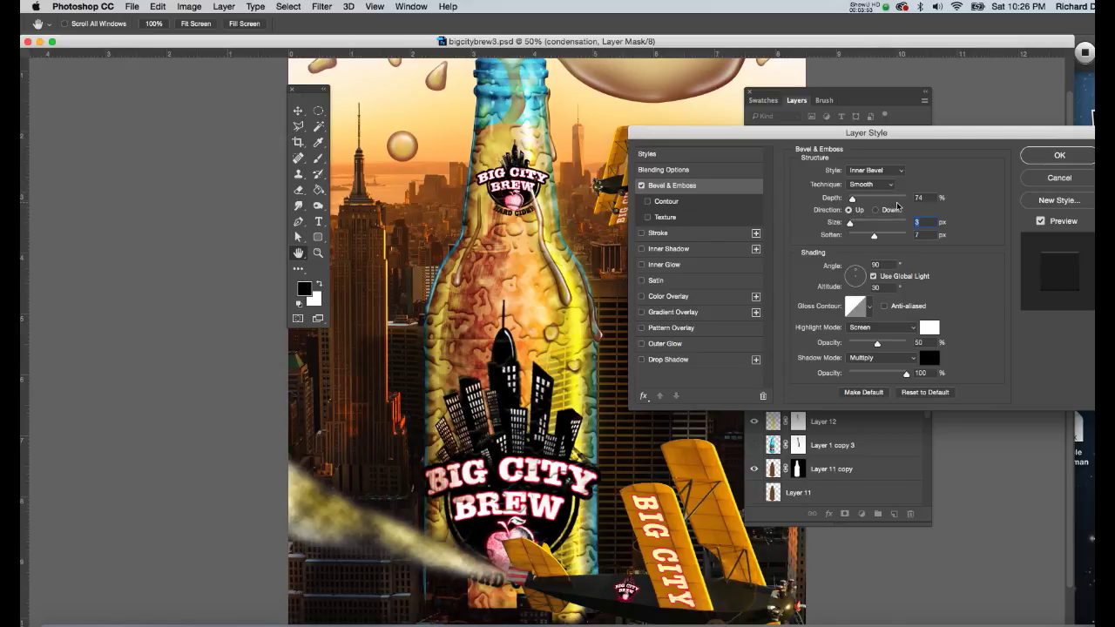
pyautogui.moveTo(854, 199); pyautogui.dragTo(852, 201)
pyautogui.moveTo(875, 235)
pyautogui.mouseDown()
pyautogui.moveTo(891, 240)
pyautogui.moveTo(888, 252)
pyautogui.mouseUp()
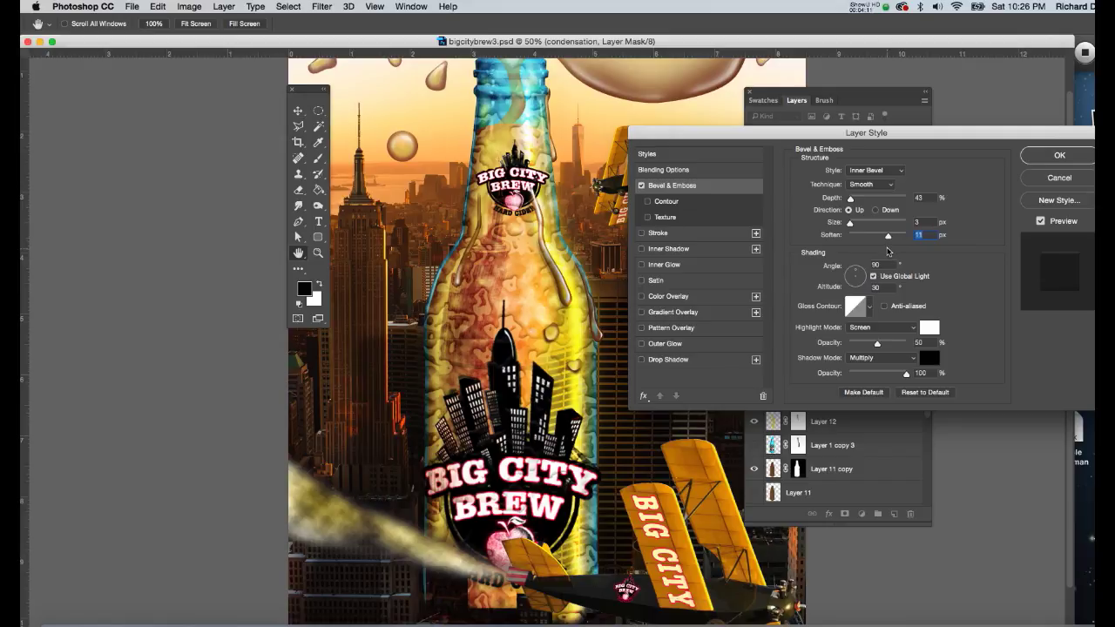
pyautogui.click(1056, 157)
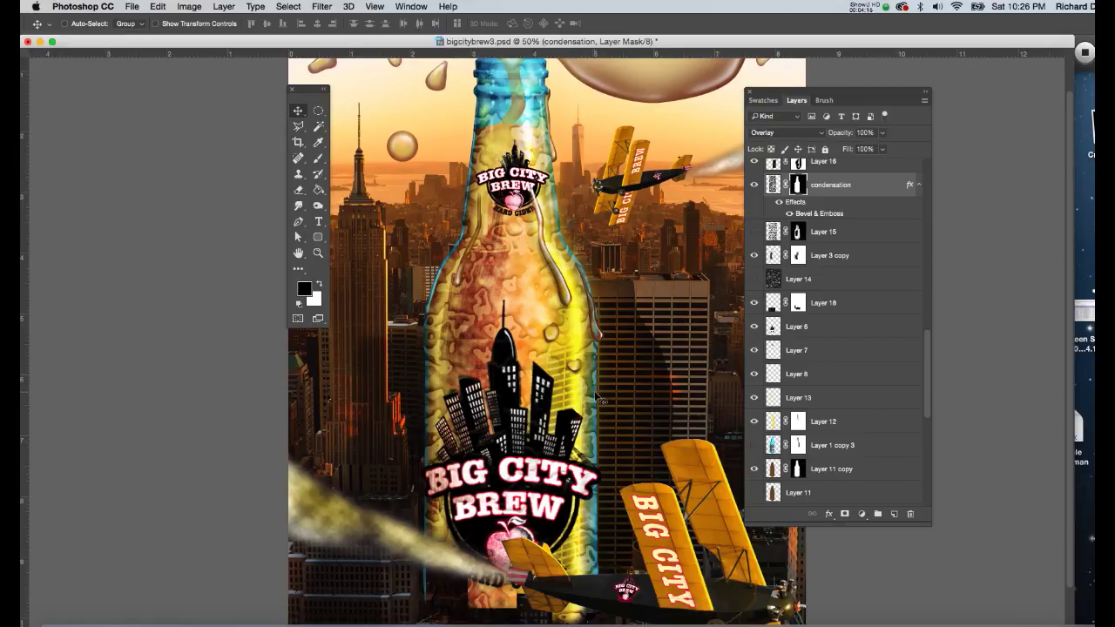
# Zoom out to the whole poster and set up a soft 200 px brush
pyautogui.press('super+minus')
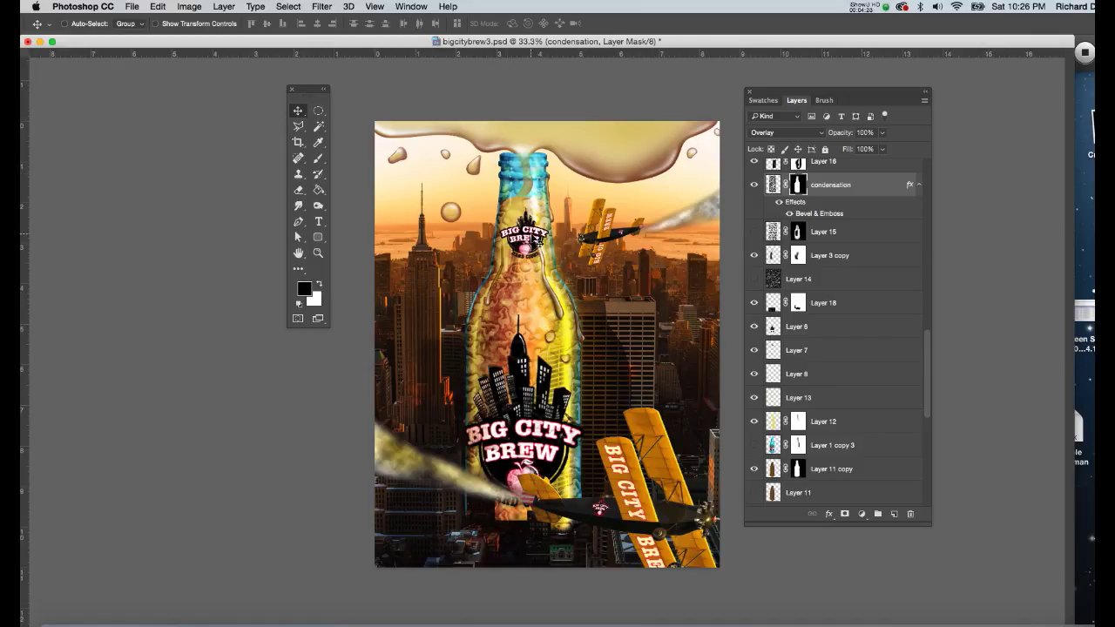
pyautogui.press('b')
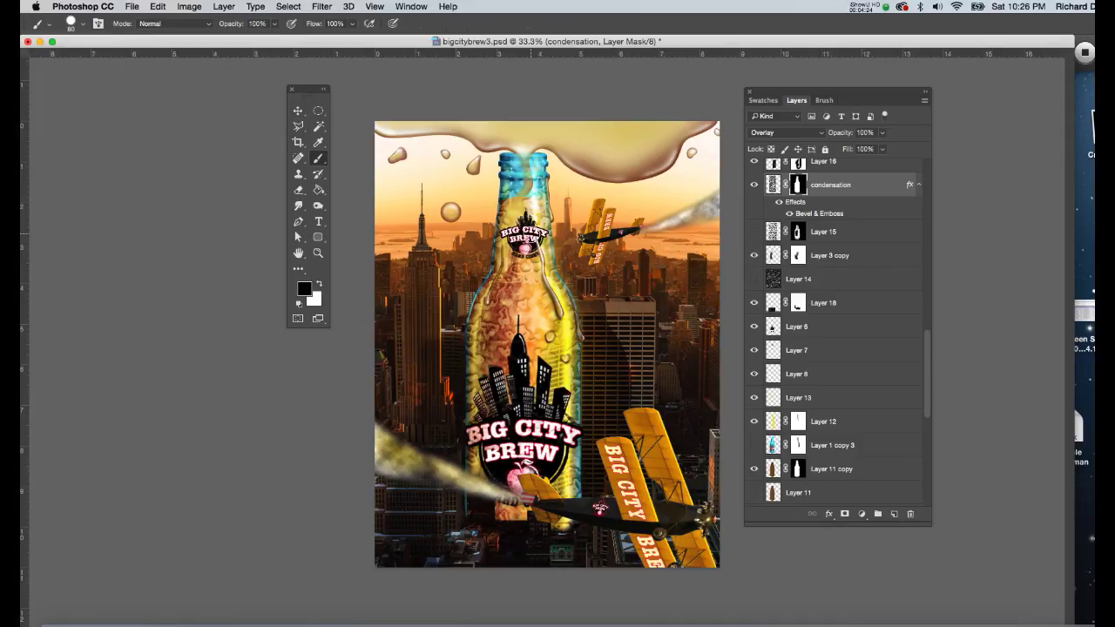
pyautogui.rightClick(542, 212)
pyautogui.press('Return')
pyautogui.press(']')
pyautogui.press(']')
pyautogui.press(']')
pyautogui.press(']')
pyautogui.rightClick(561, 203)
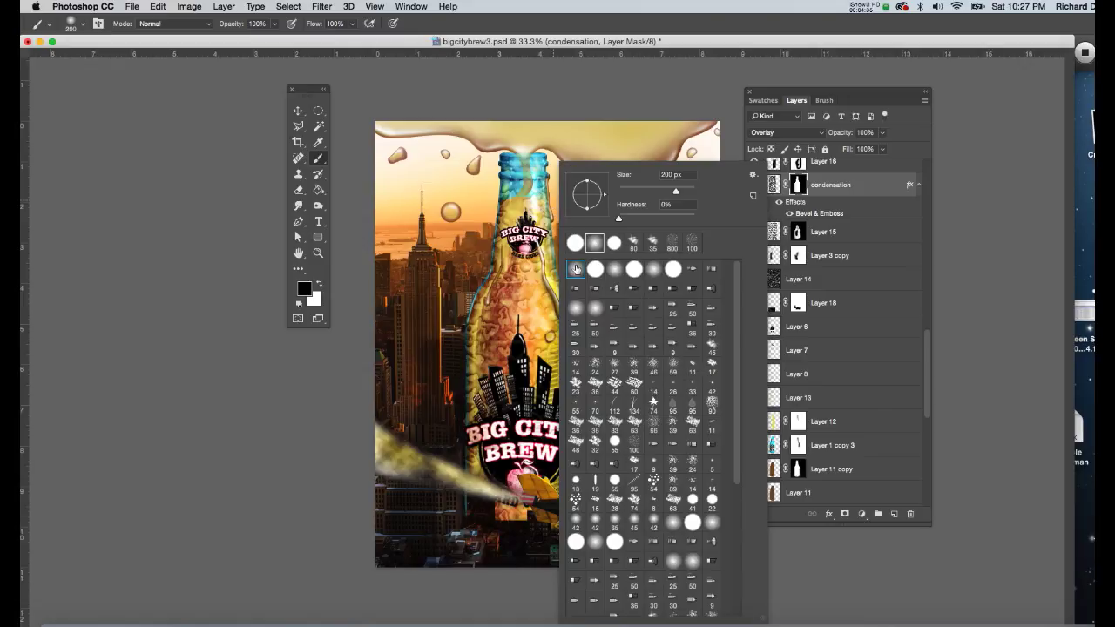
pyautogui.press('Return')
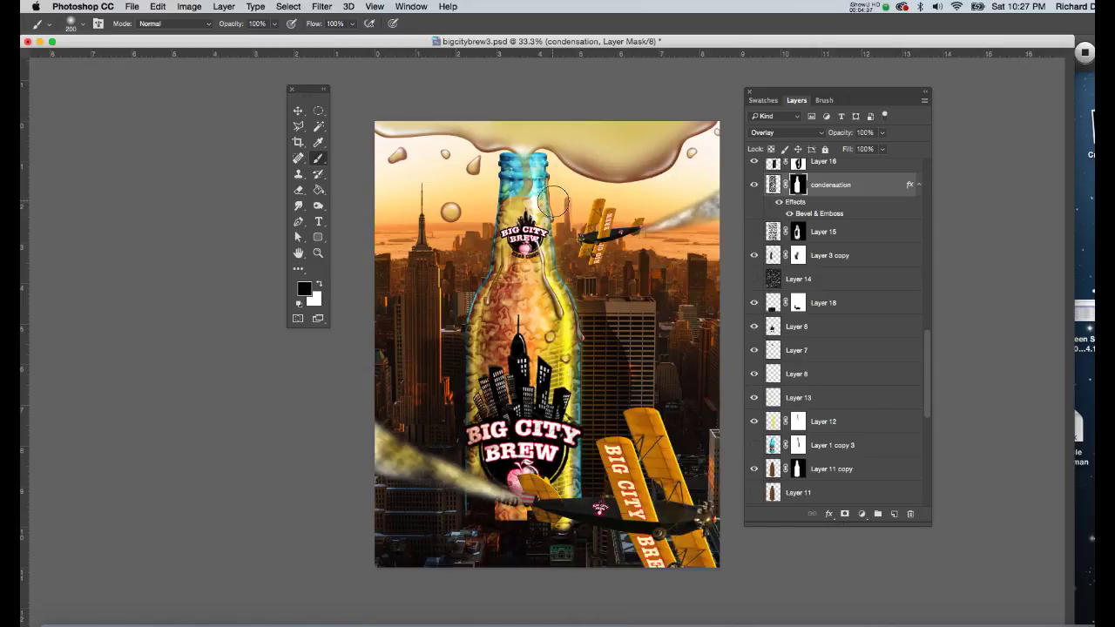
# Paint black on the condensation mask down both bottle edges, then lower brush opacity to 20%
pyautogui.moveTo(542, 154)
pyautogui.mouseDown()
pyautogui.moveTo(577, 385)
pyautogui.moveTo(579, 357)
pyautogui.mouseUp()
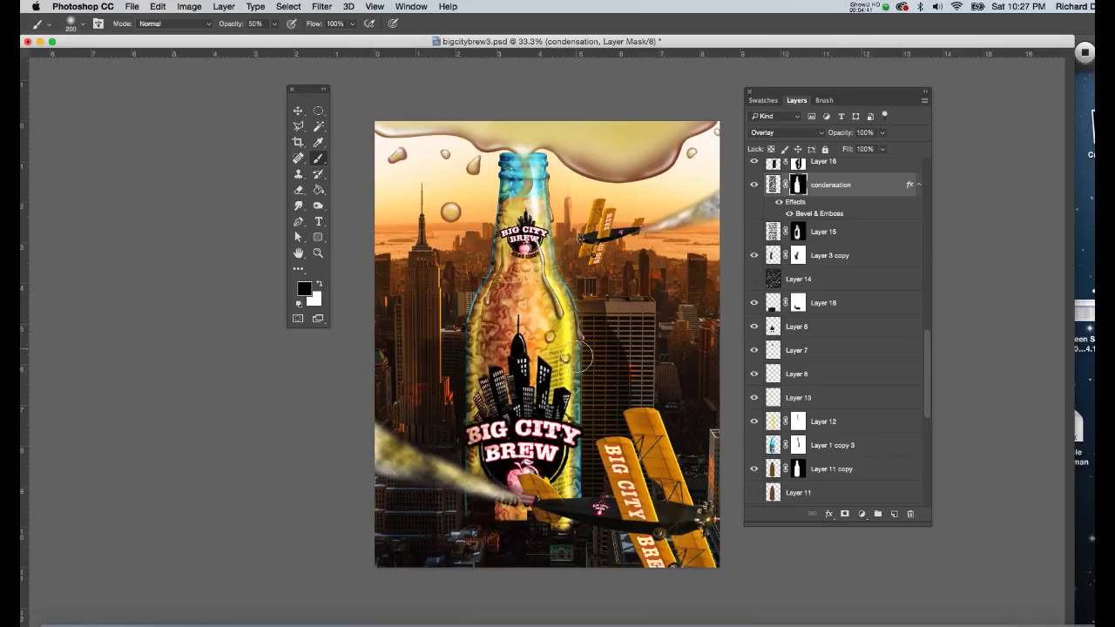
pyautogui.moveTo(498, 168)
pyautogui.mouseDown()
pyautogui.moveTo(467, 340)
pyautogui.moveTo(464, 450)
pyautogui.moveTo(484, 505)
pyautogui.moveTo(514, 515)
pyautogui.mouseUp()
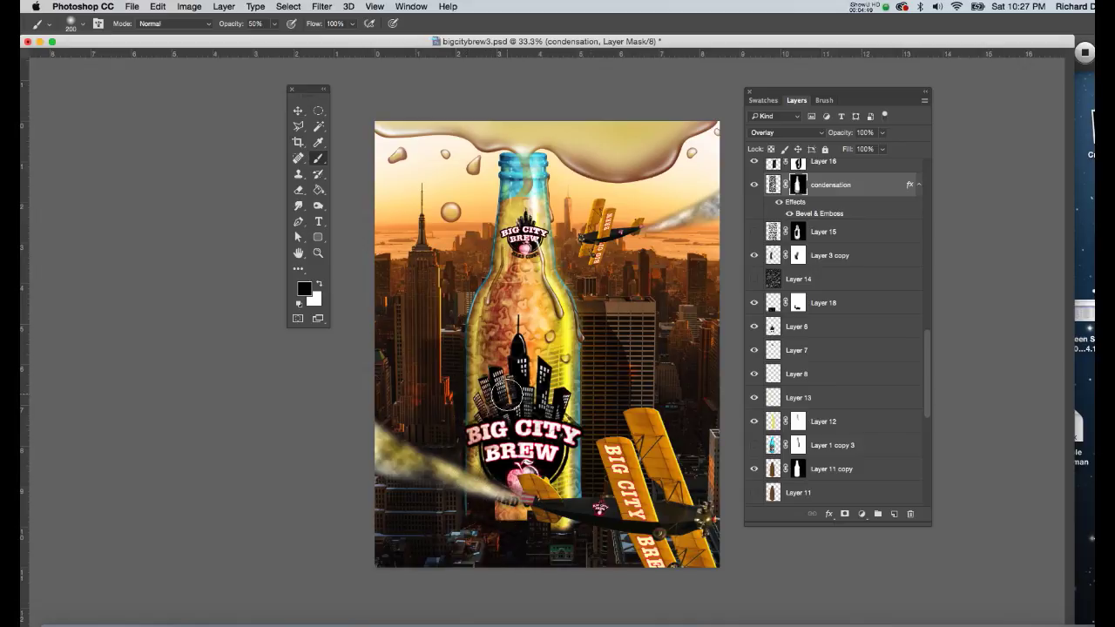
pyautogui.press('super+equal')
pyautogui.scroll(3, 509, 396)
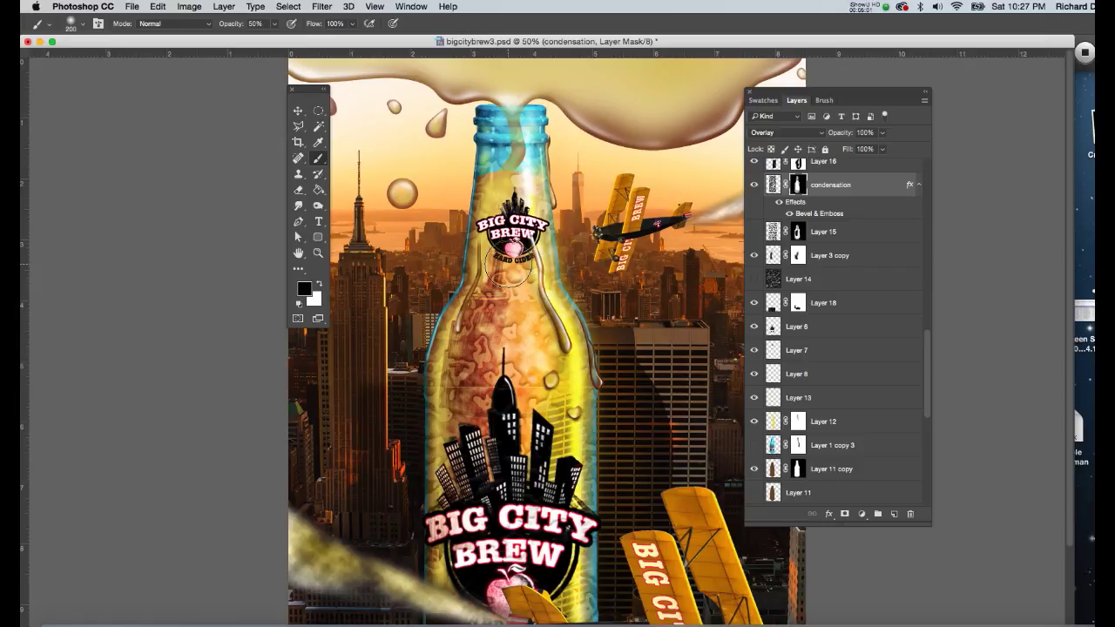
pyautogui.press('2')
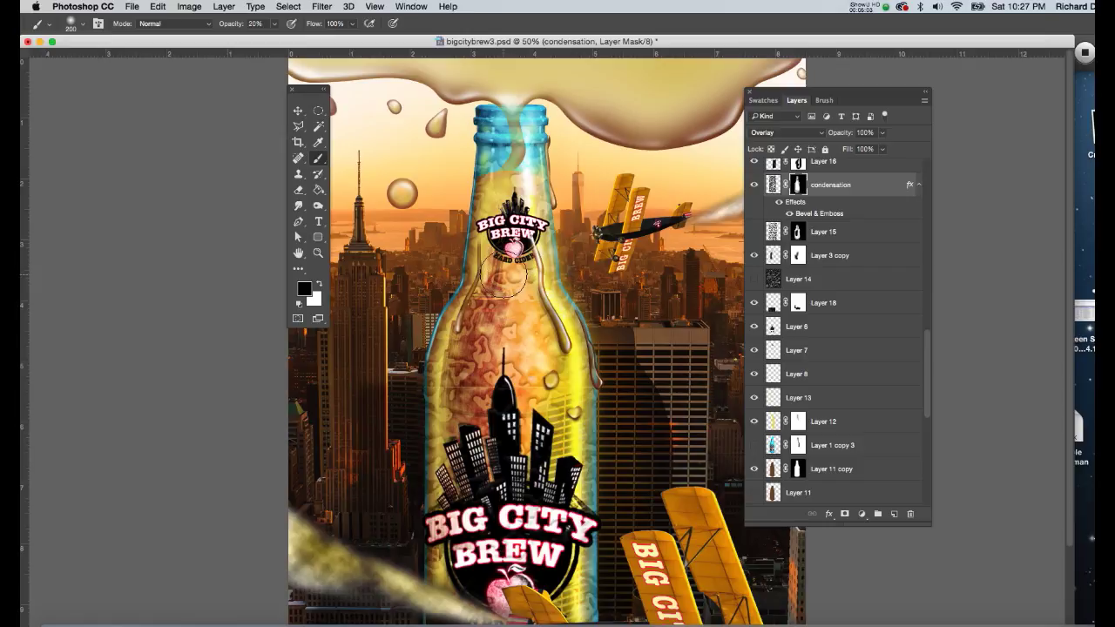